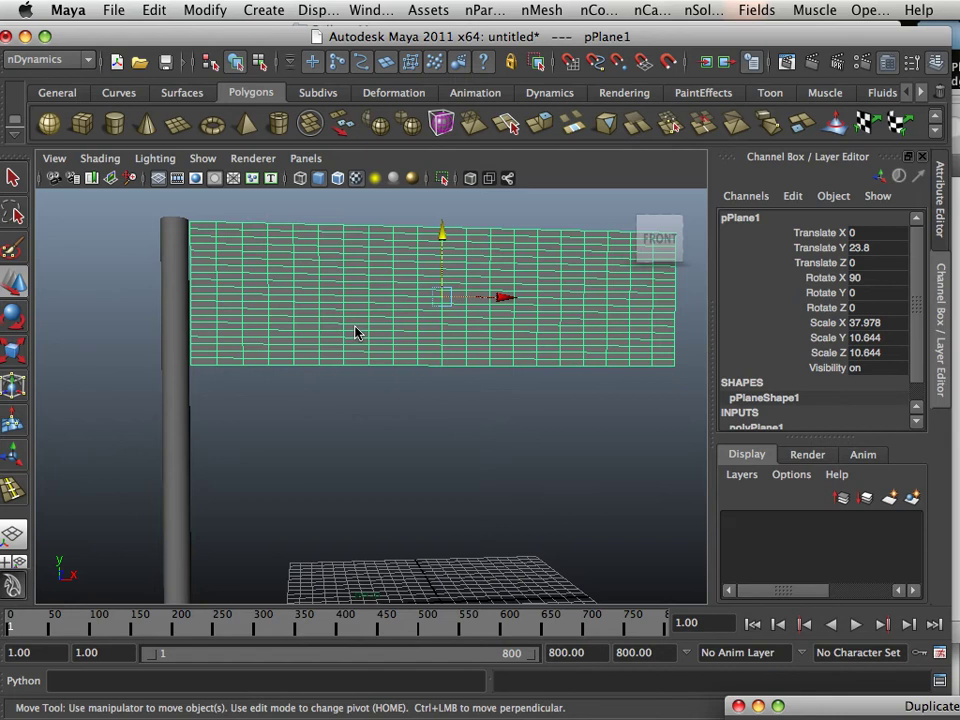
Step: Set the working module to nDynamics for simulating the flag plane
scroll(355, 332, "up", 3)
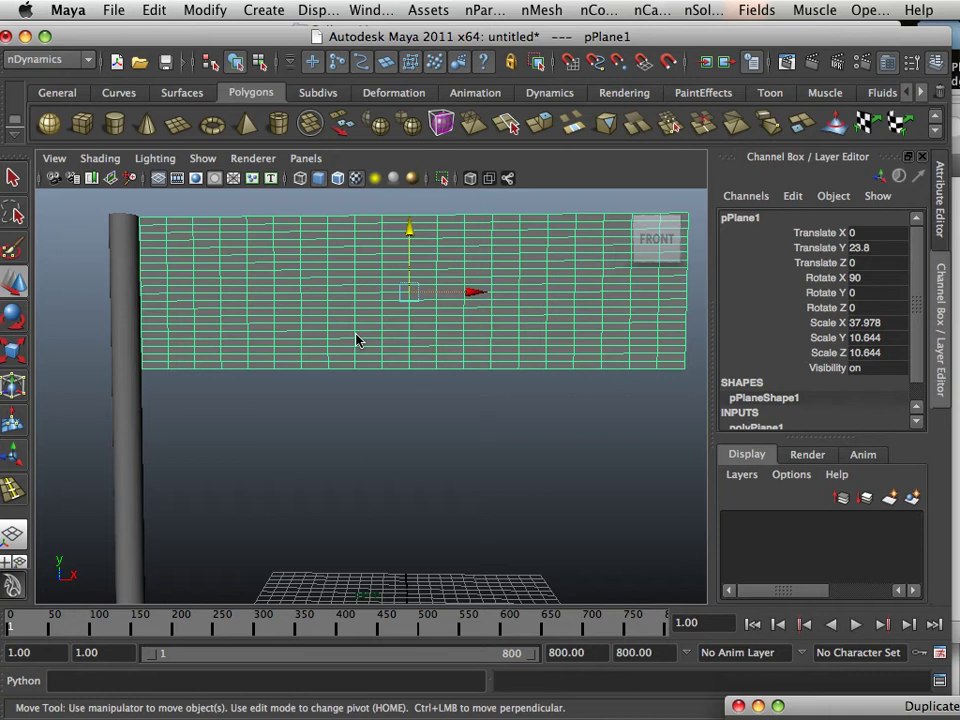
left_click_drag(344, 345, 286, 284, "alt")
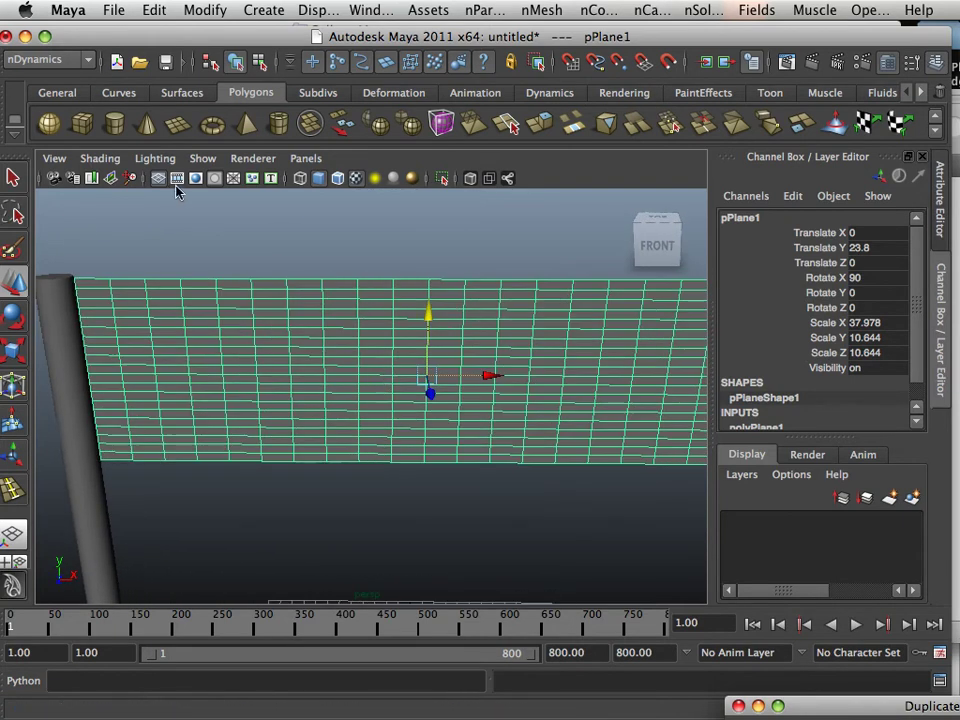
left_click(59, 62)
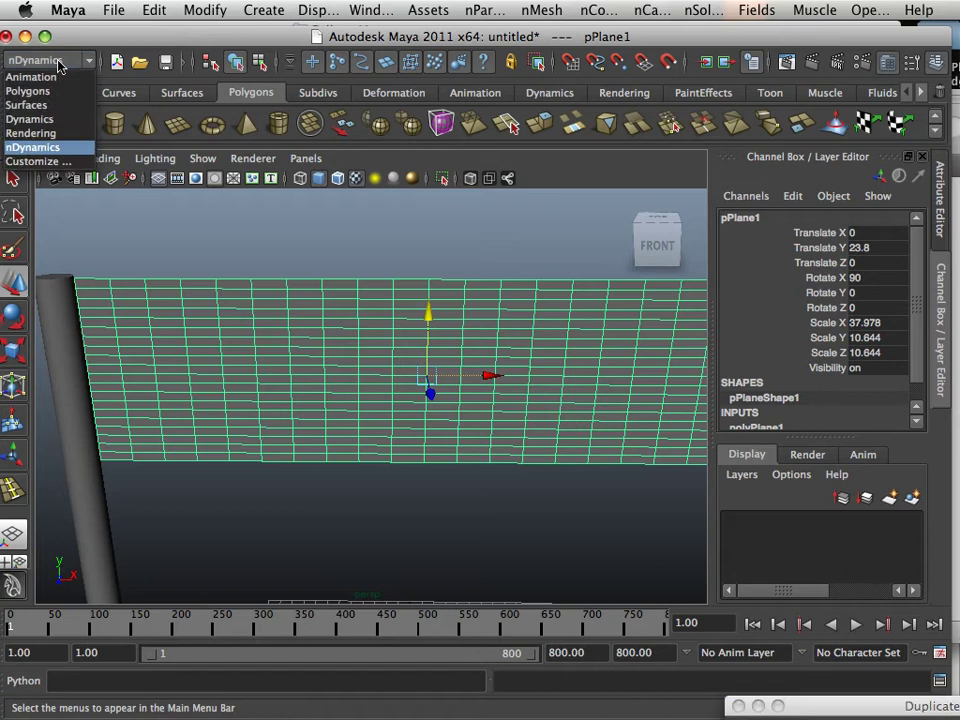
left_click(65, 150)
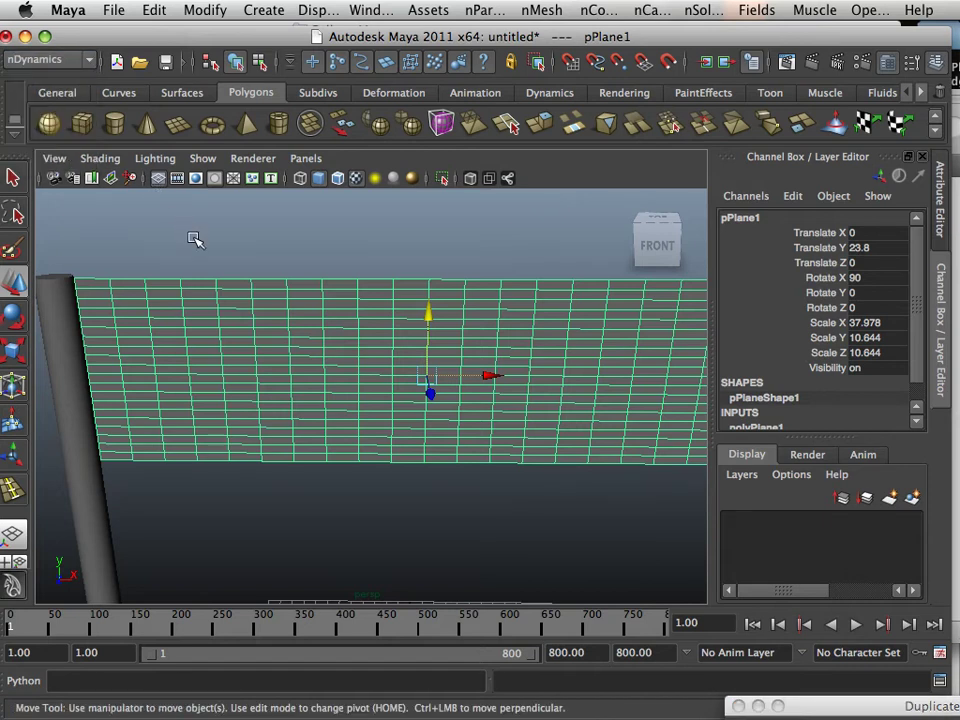
left_click_drag(210, 258, 370, 338, "alt")
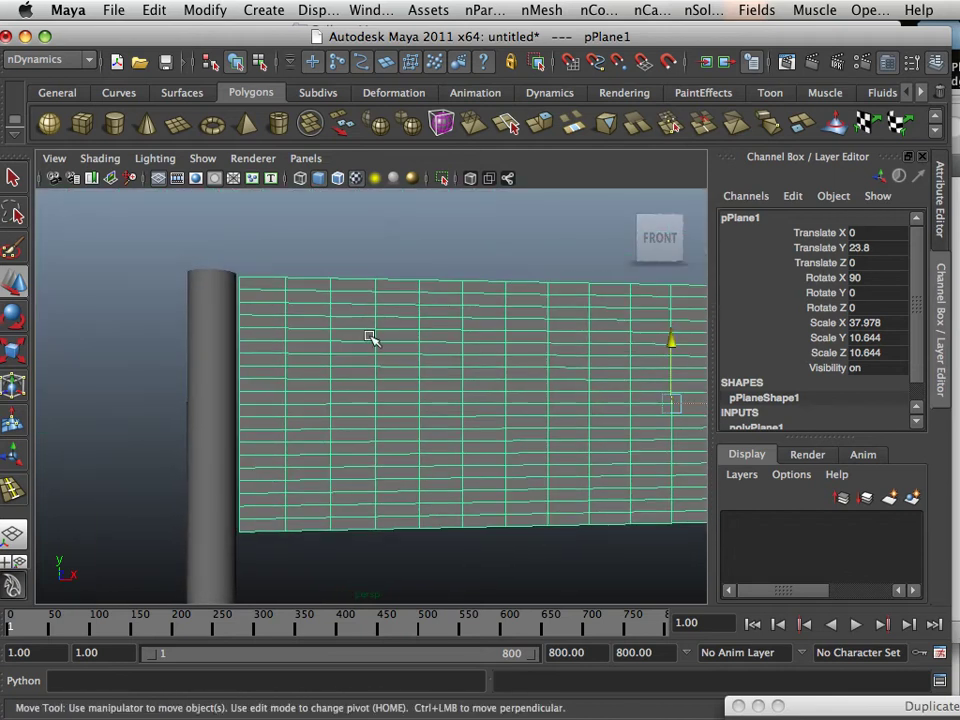
Step: Convert the flag plane to nCloth with Local Space Output and a new solver
left_click(542, 11)
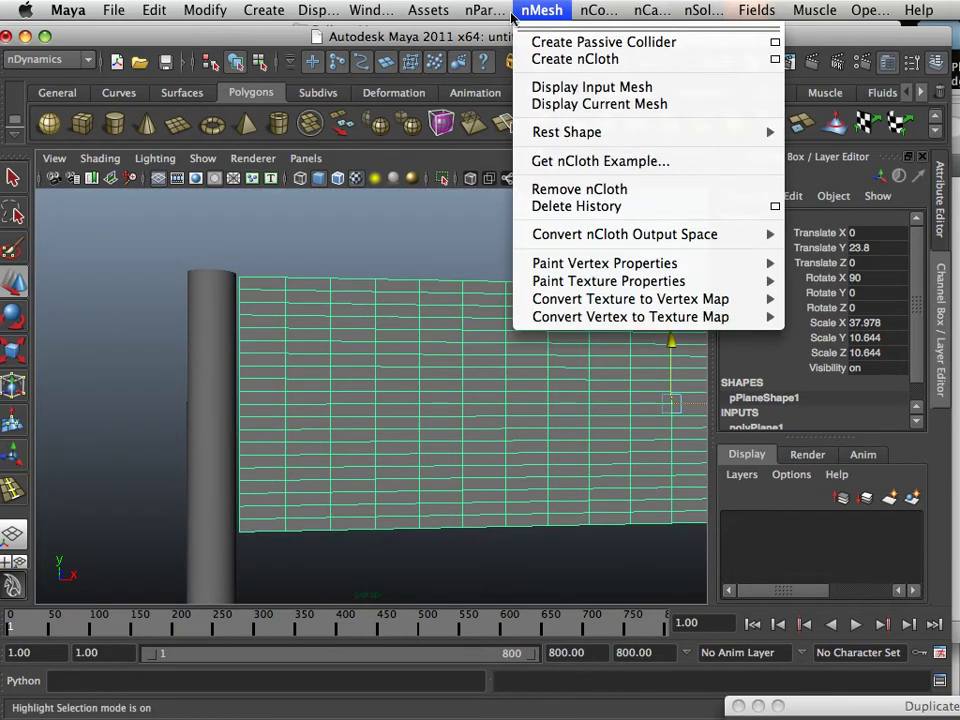
mouse_move(485, 11)
left_click(366, 38)
left_click_drag(395, 345, 433, 373, "alt")
right_click_drag(433, 373, 388, 366, "alt")
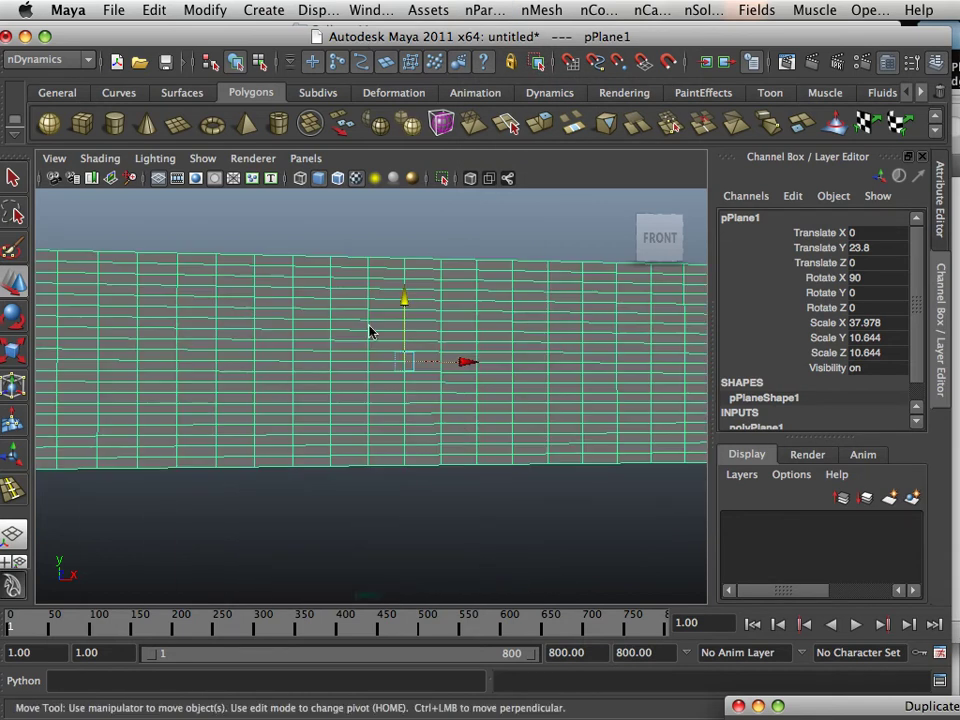
left_click(526, 12)
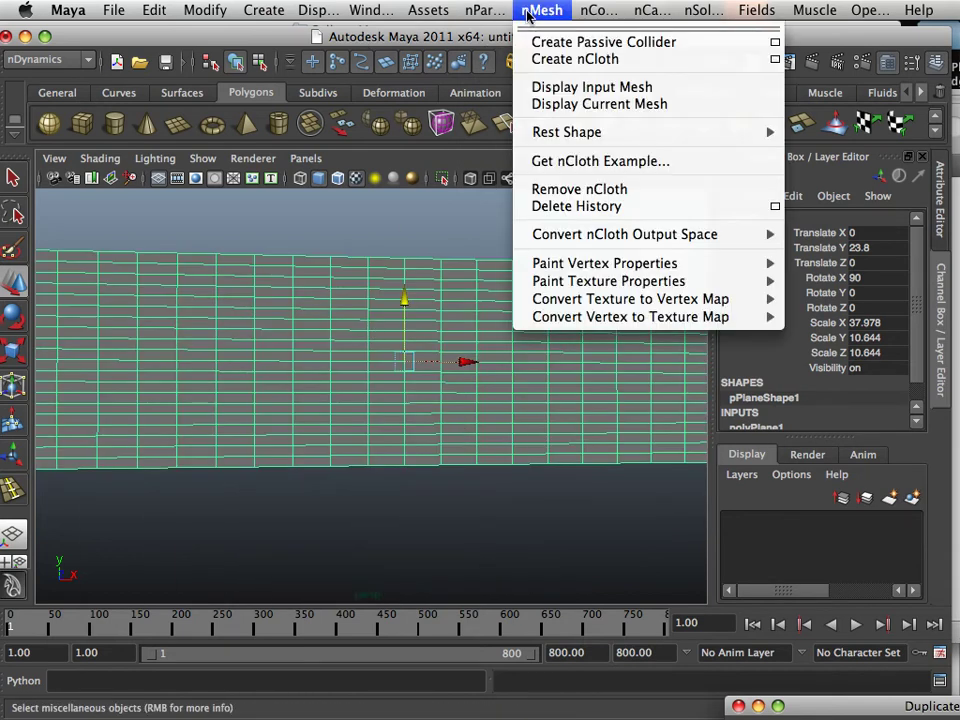
left_click(548, 60)
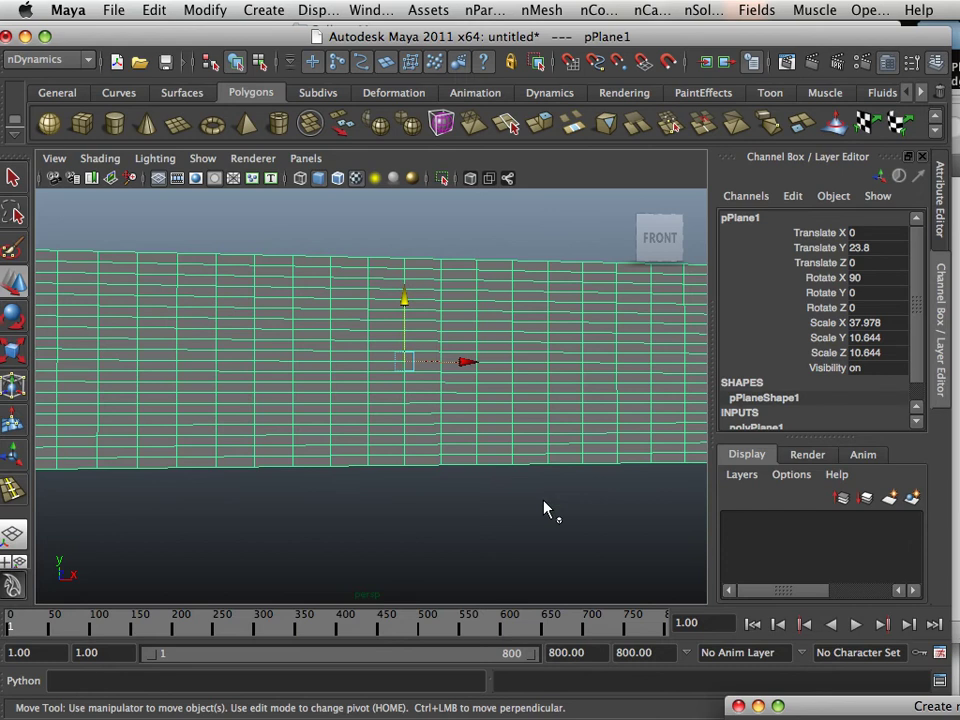
left_click_drag(845, 708, 378, 170)
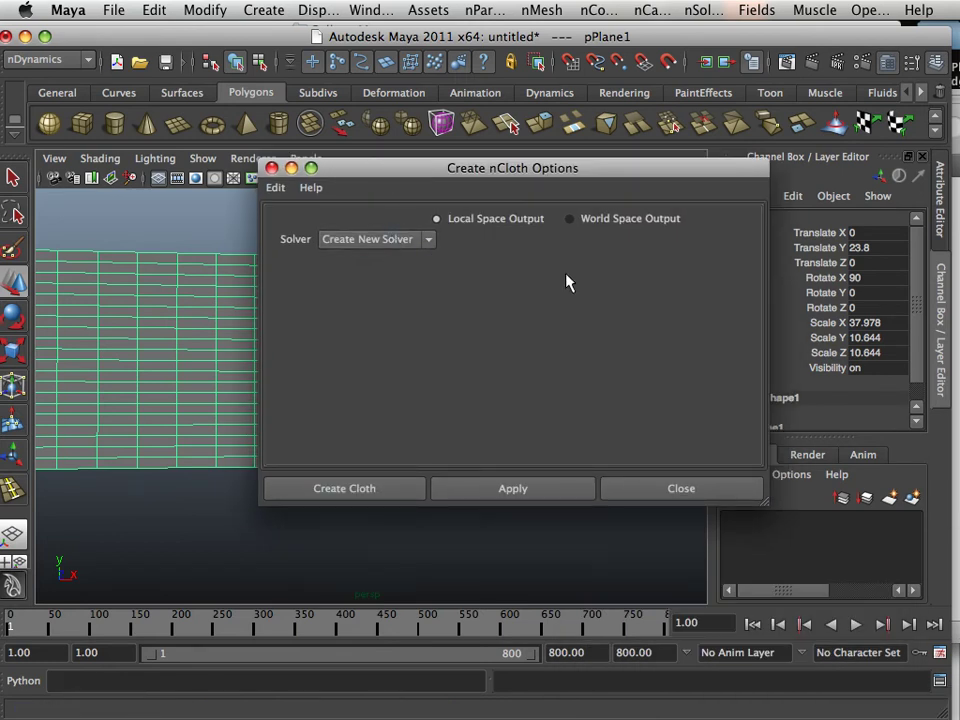
left_click(381, 490)
Step: Play the cloth simulation to watch how the unattached flag behaves, stop it and return to frame 1
right_click_drag(406, 360, 431, 399, "alt")
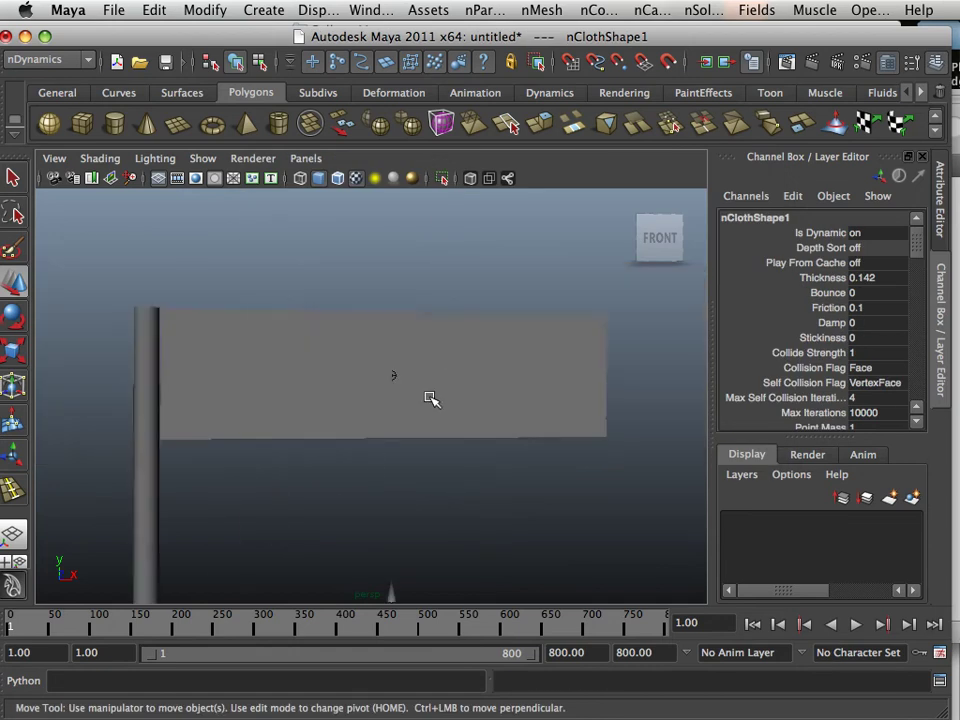
middle_click_drag(431, 399, 435, 322, "alt")
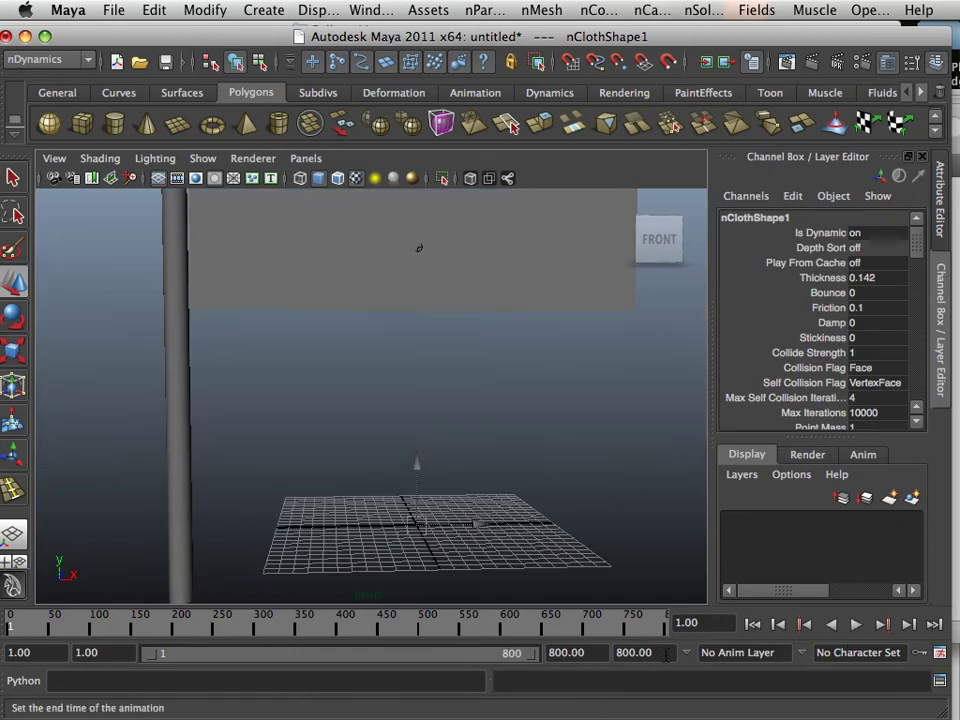
left_click(857, 624)
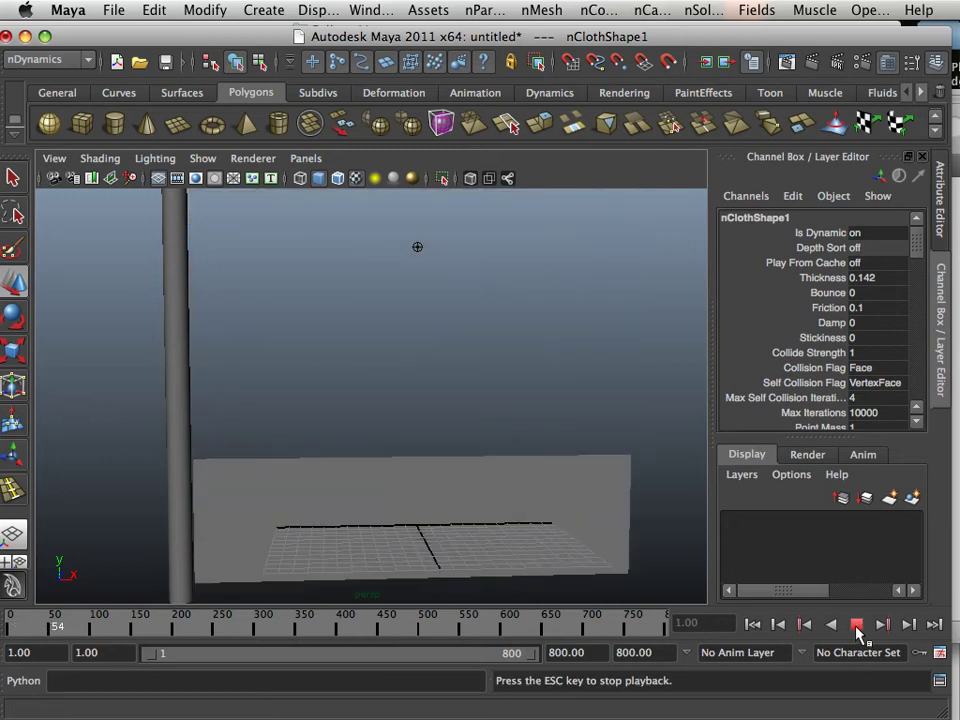
left_click(857, 624)
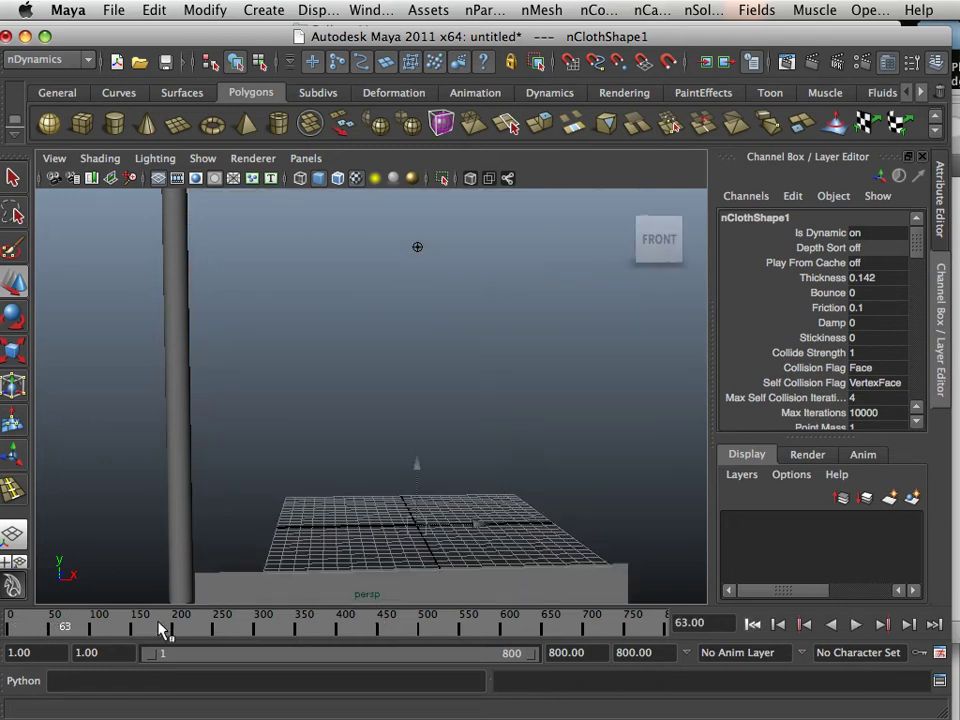
left_click_drag(160, 628, 12, 626)
scroll(253, 393, "up", 5)
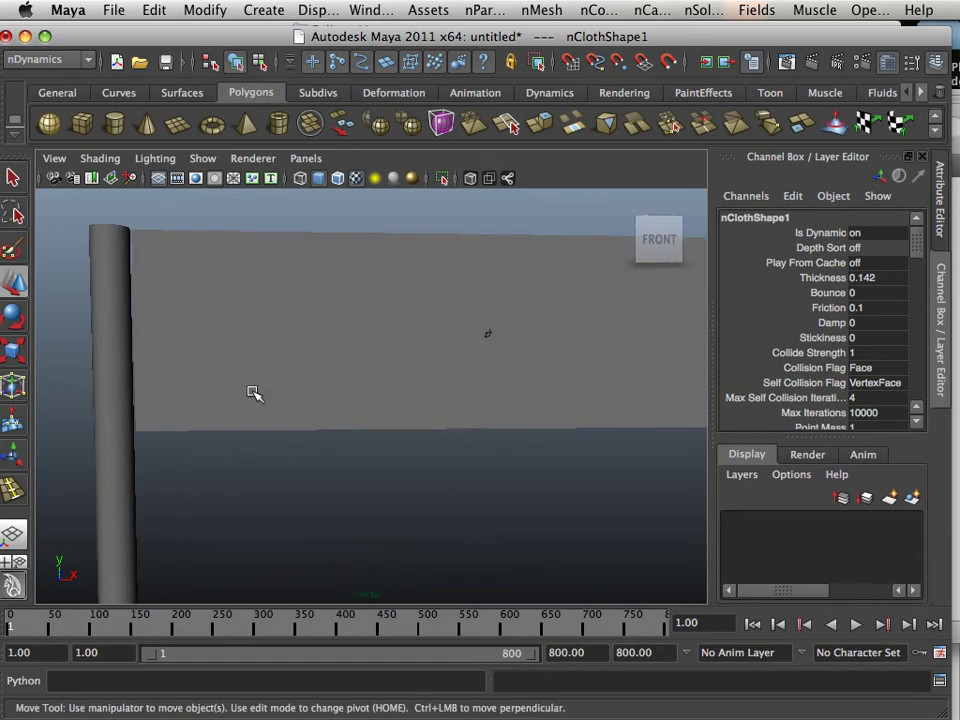
left_click_drag(253, 393, 315, 411, "alt")
left_click(290, 338)
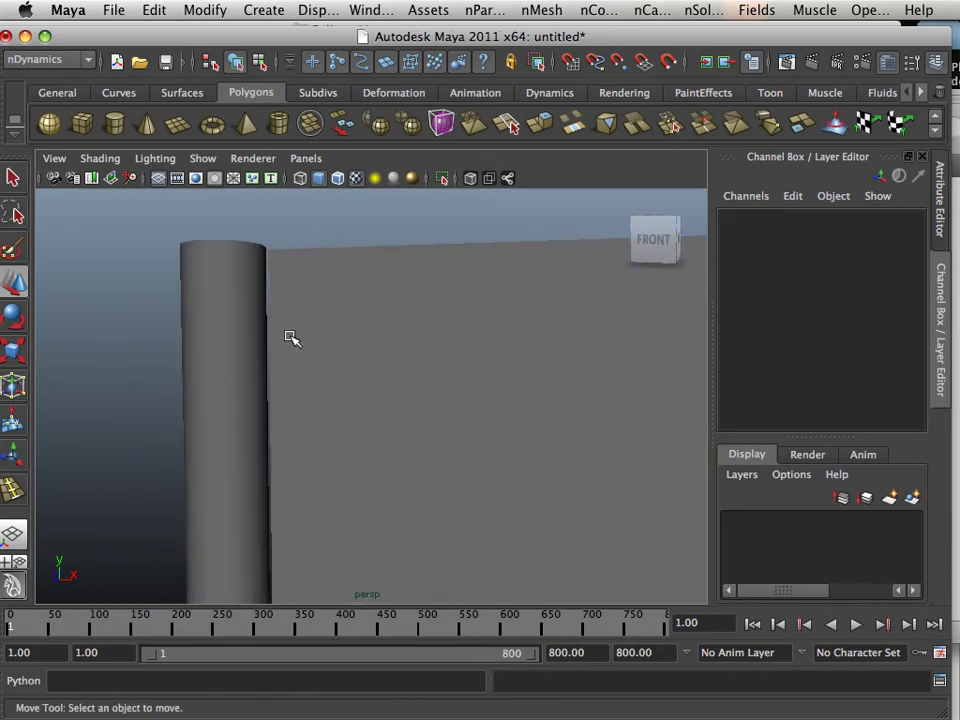
left_click(546, 10)
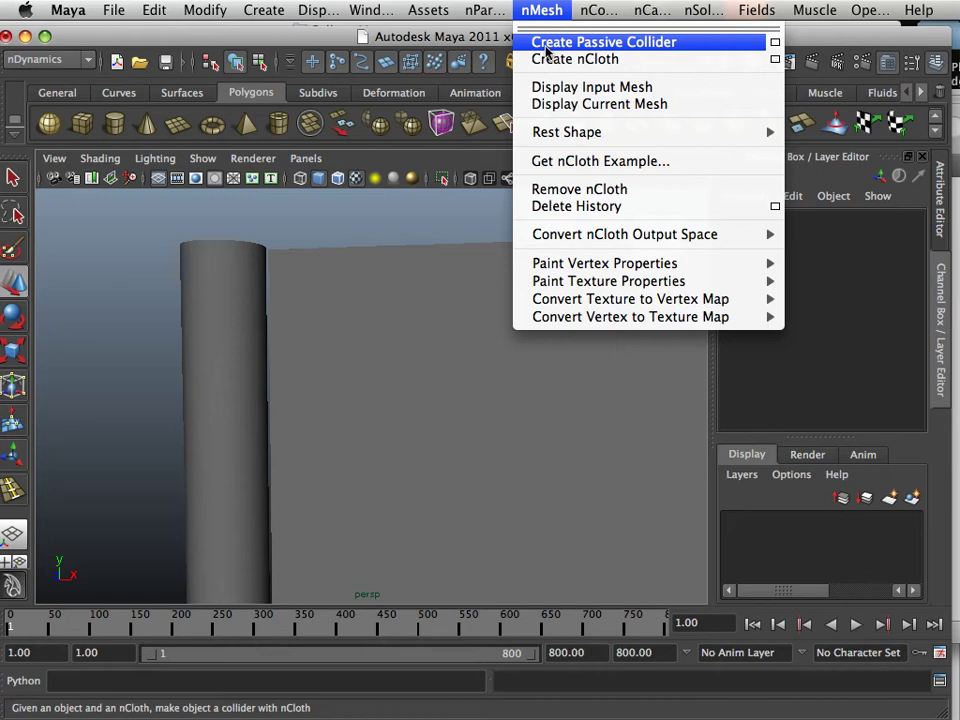
mouse_move(482, 20)
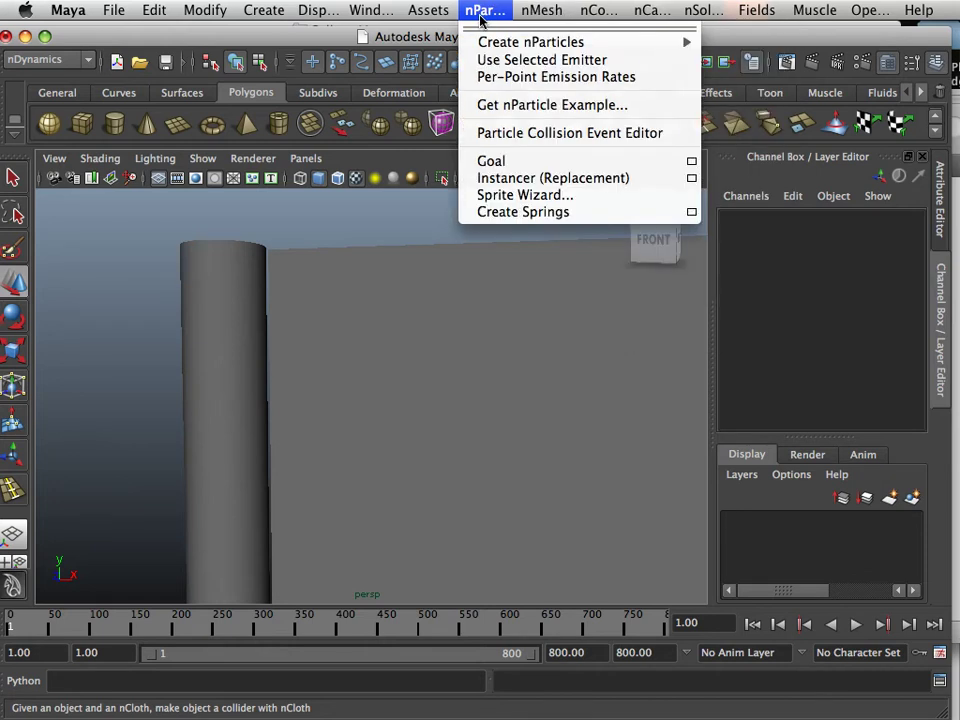
mouse_move(430, 10)
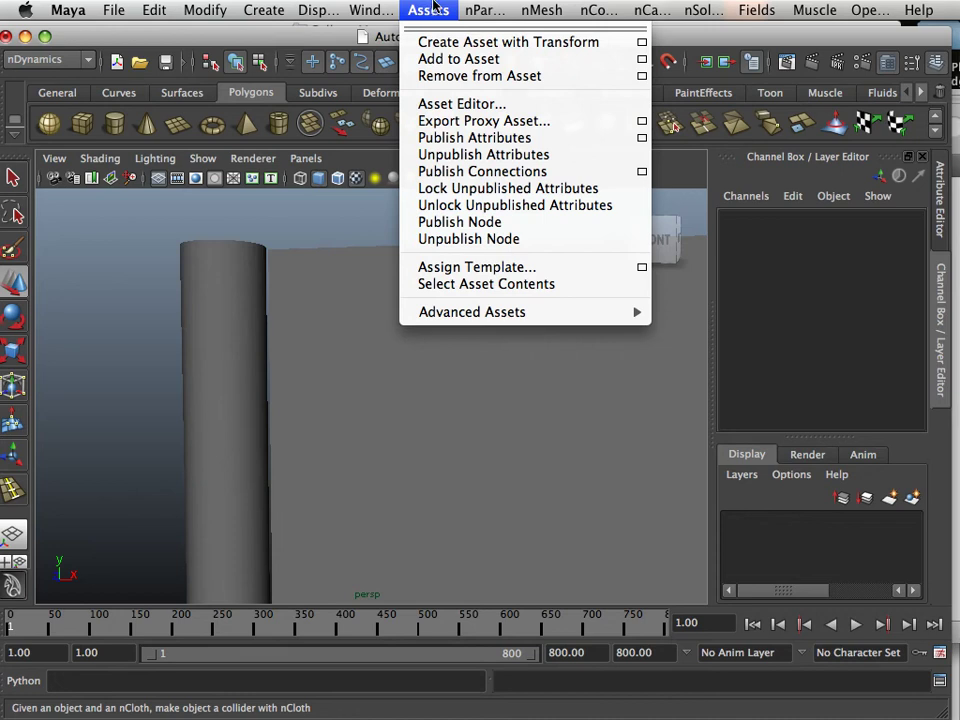
mouse_move(590, 14)
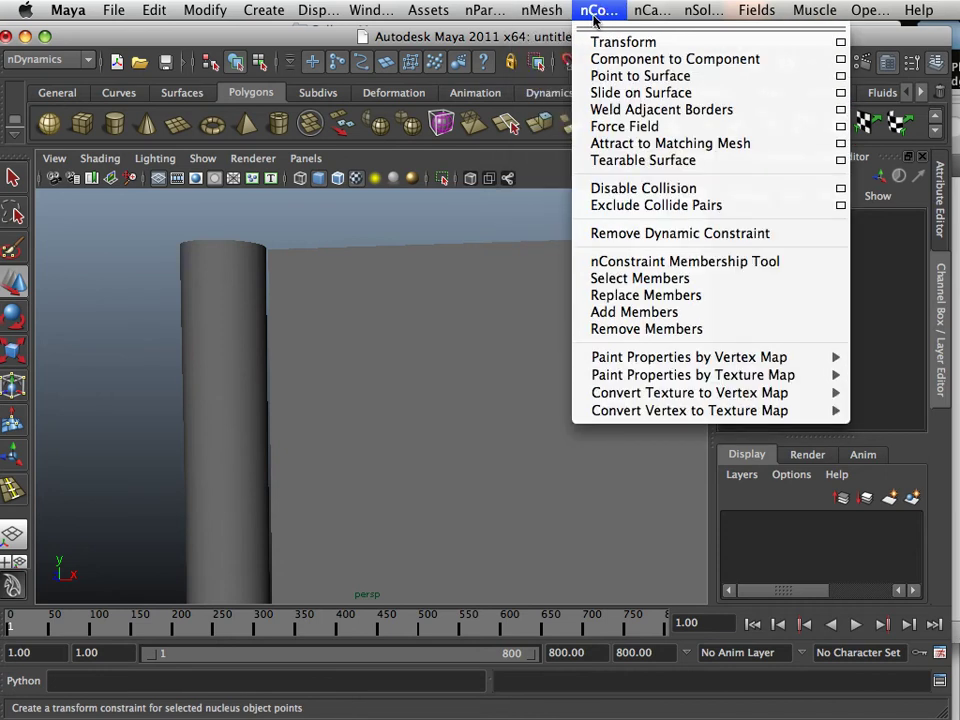
mouse_move(635, 22)
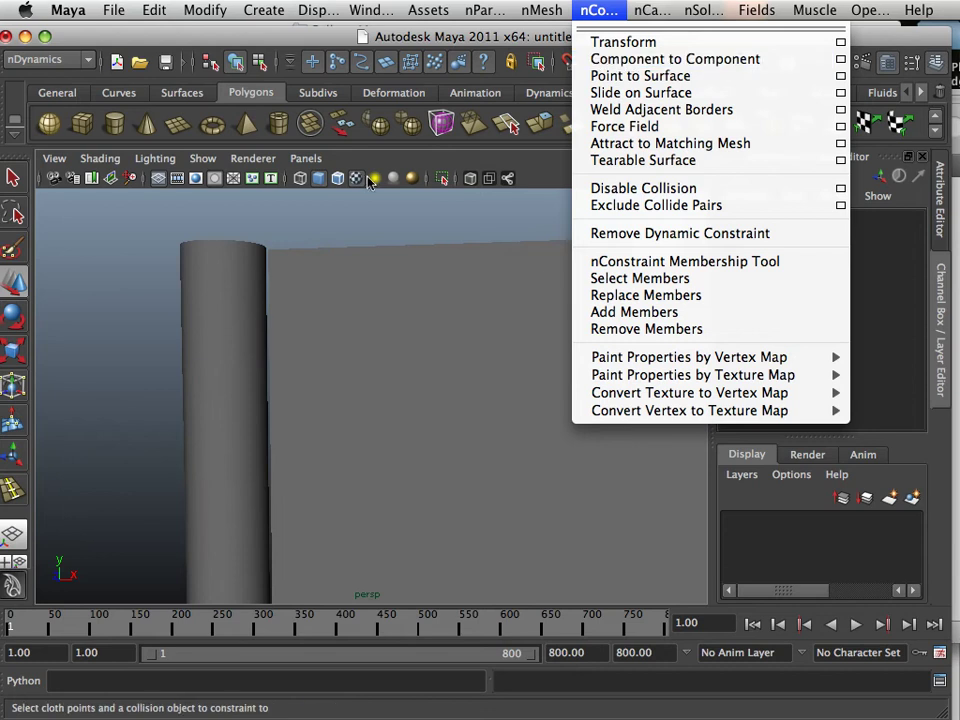
left_click(266, 249)
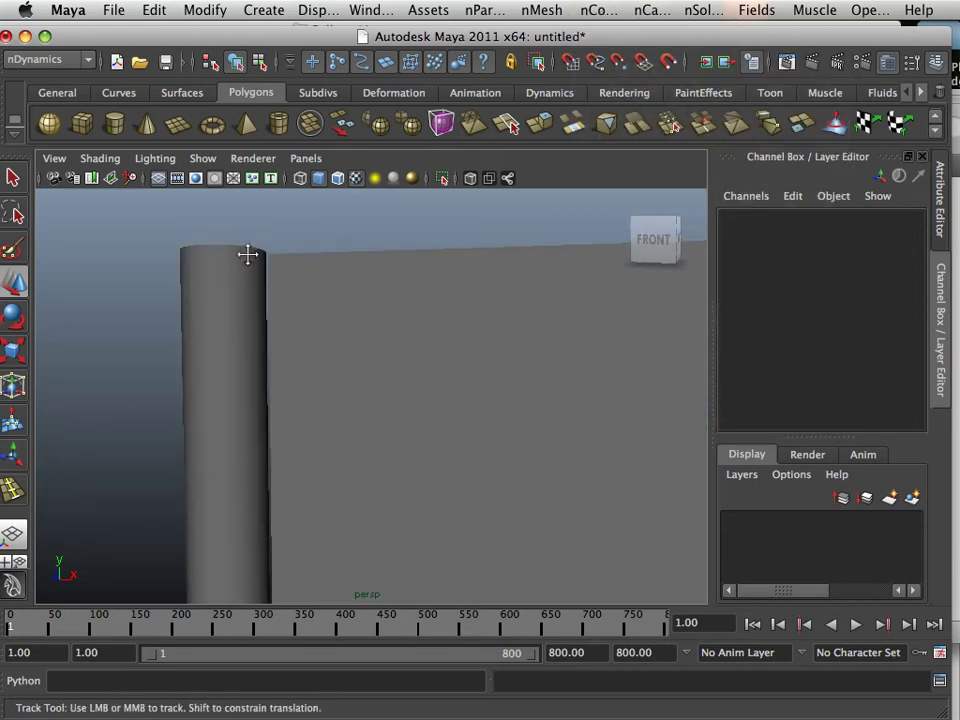
Step: Show both the flag plane and the pole cylinder in vertex selection mode near the pole's upper end
middle_click_drag(246, 255, 251, 259, "alt")
scroll(257, 266, "up", 4)
right_click_drag(256, 260, 231, 280, "alt")
middle_click_drag(231, 280, 229, 279, "alt")
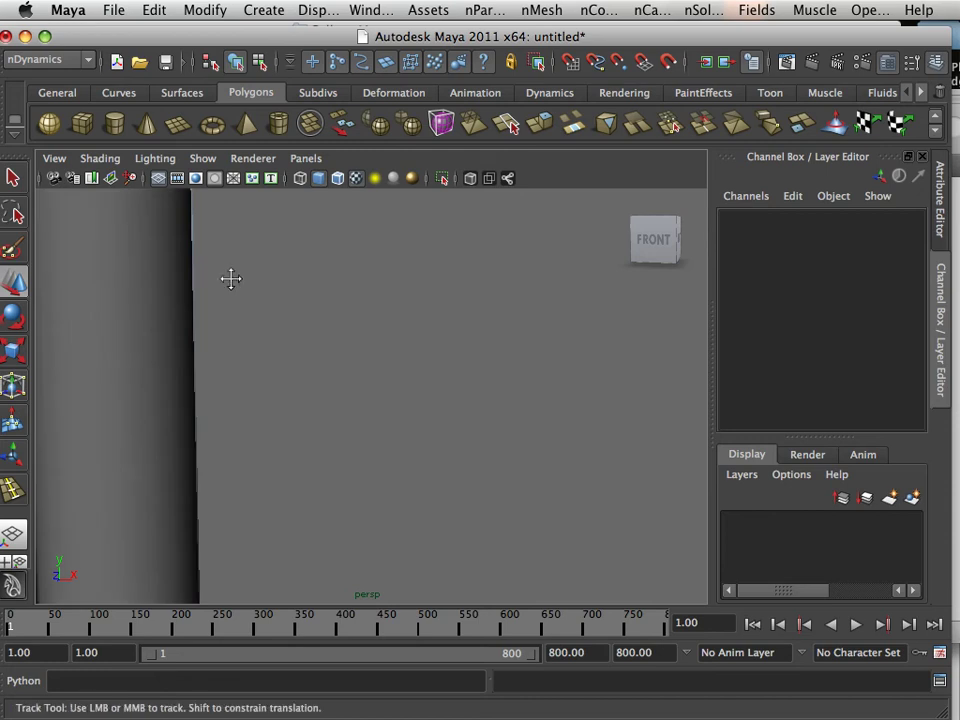
scroll(234, 295, "down", 5)
right_click(237, 310)
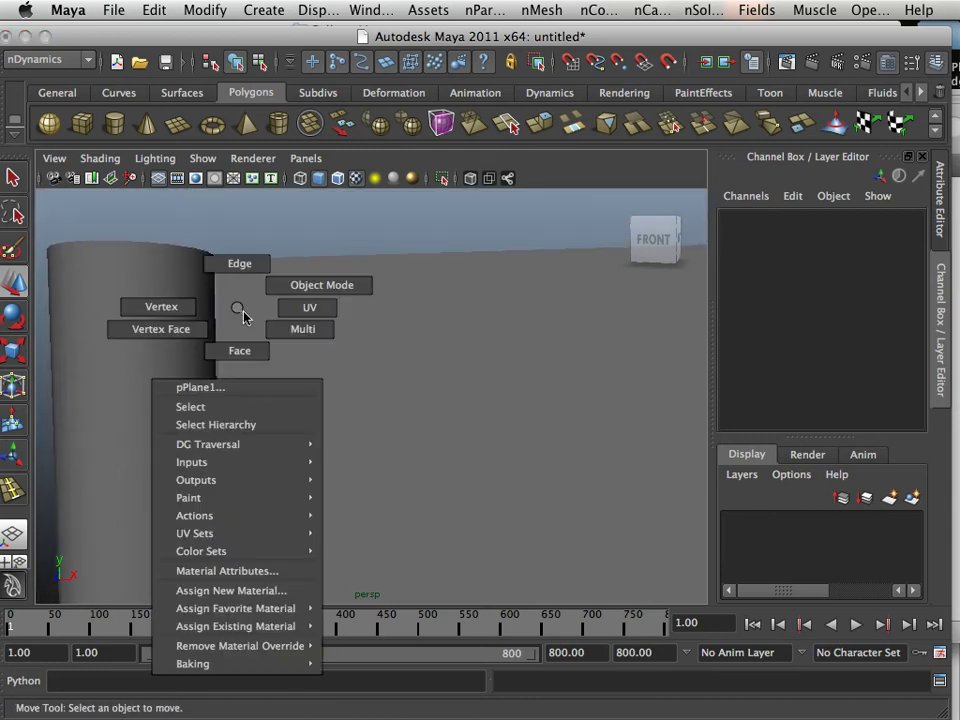
left_click(161, 306)
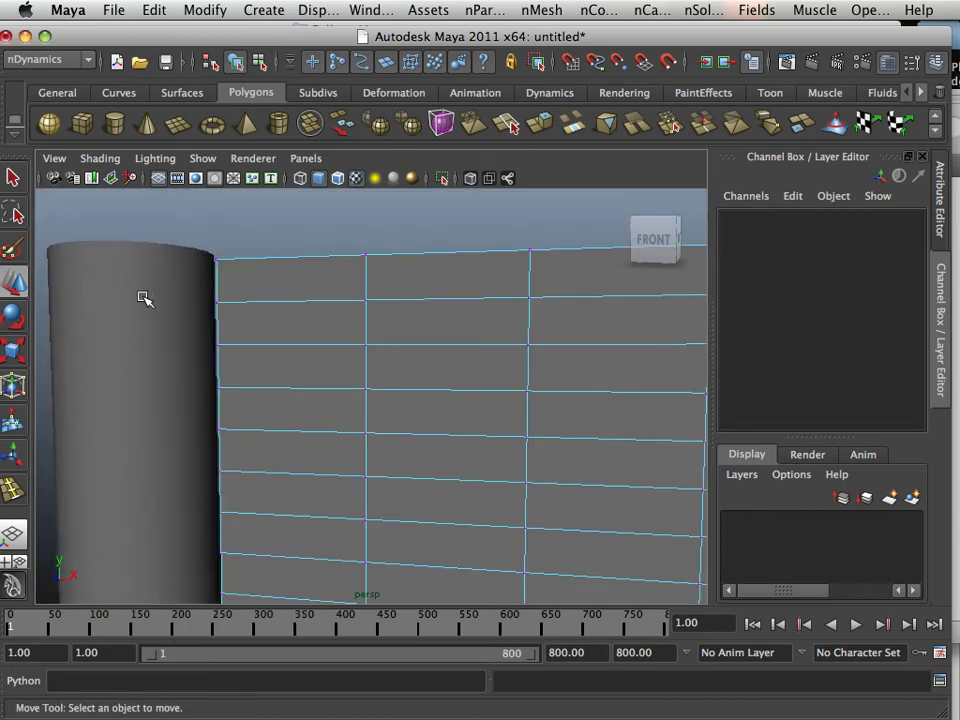
right_click(143, 298)
left_click(92, 292)
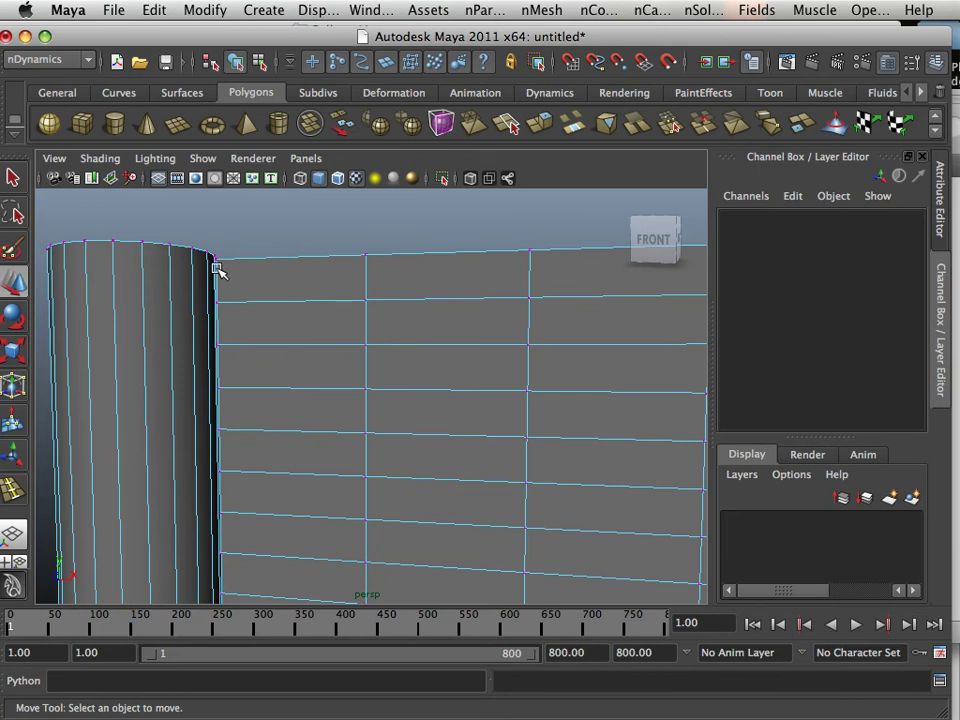
Step: Attach the flag's upper pole-side corner vertex to the adjacent vertex on the pole's top rim with a Component to Component constraint
scroll(216, 272, "down", 4)
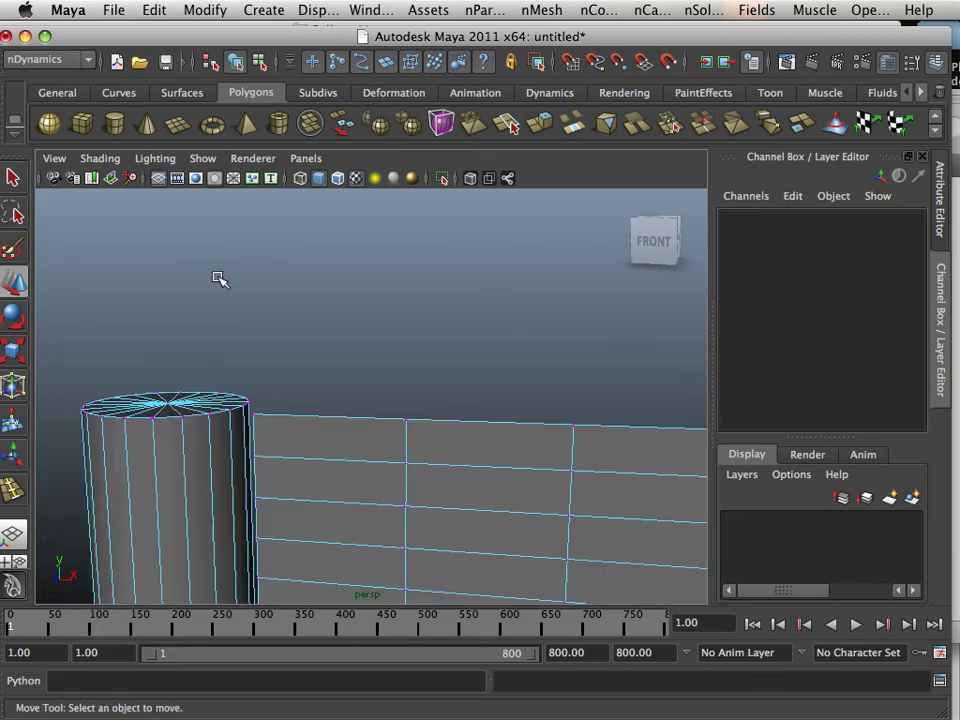
left_click(251, 414)
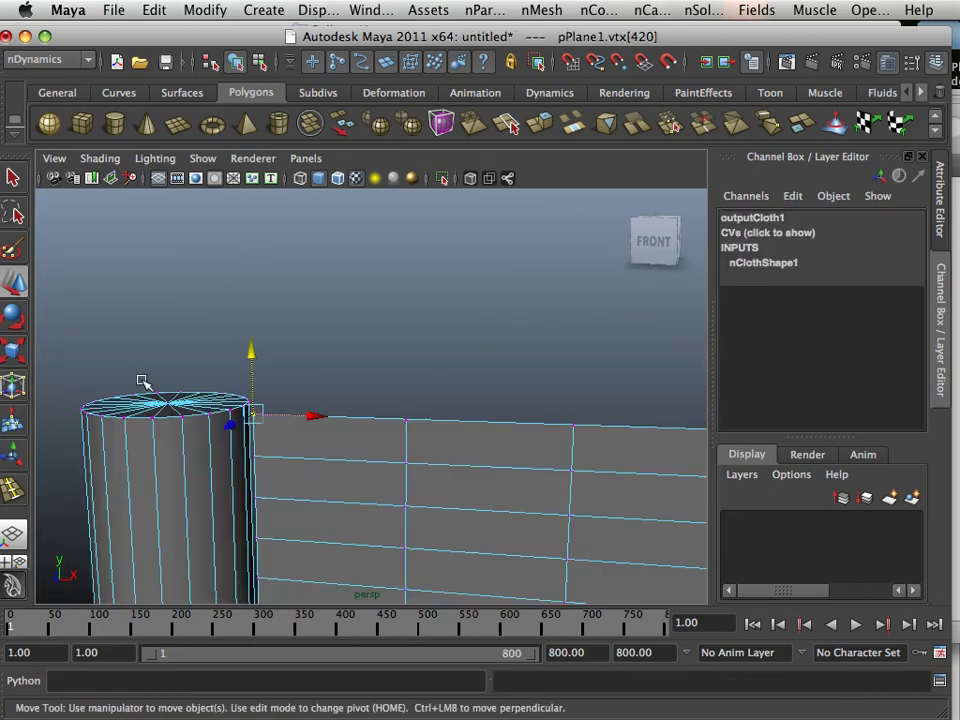
key("q")
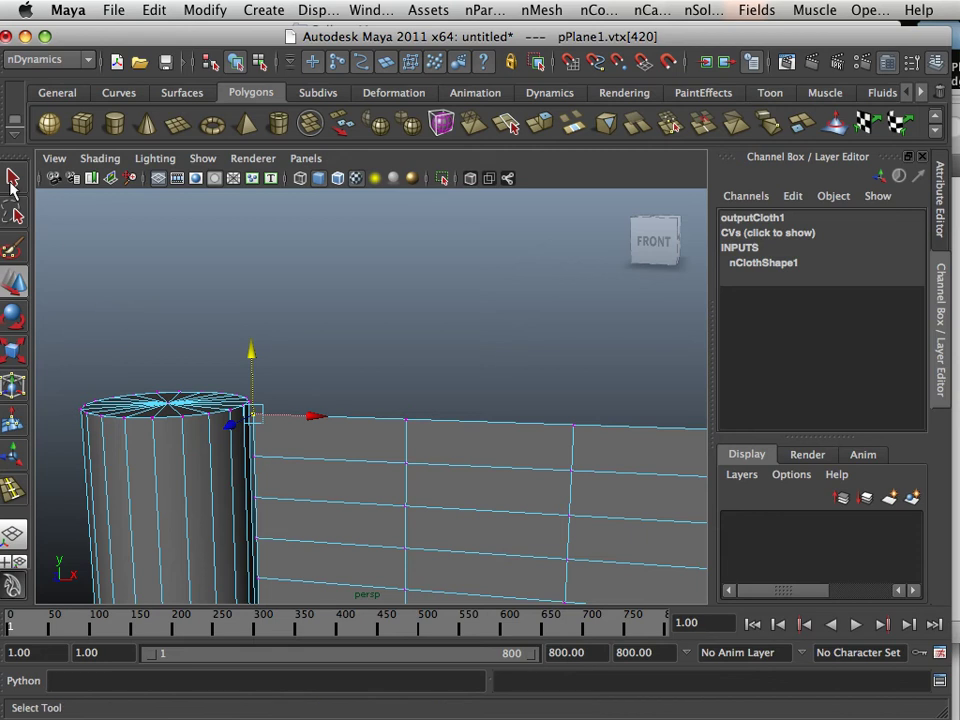
left_click(246, 409, "shift")
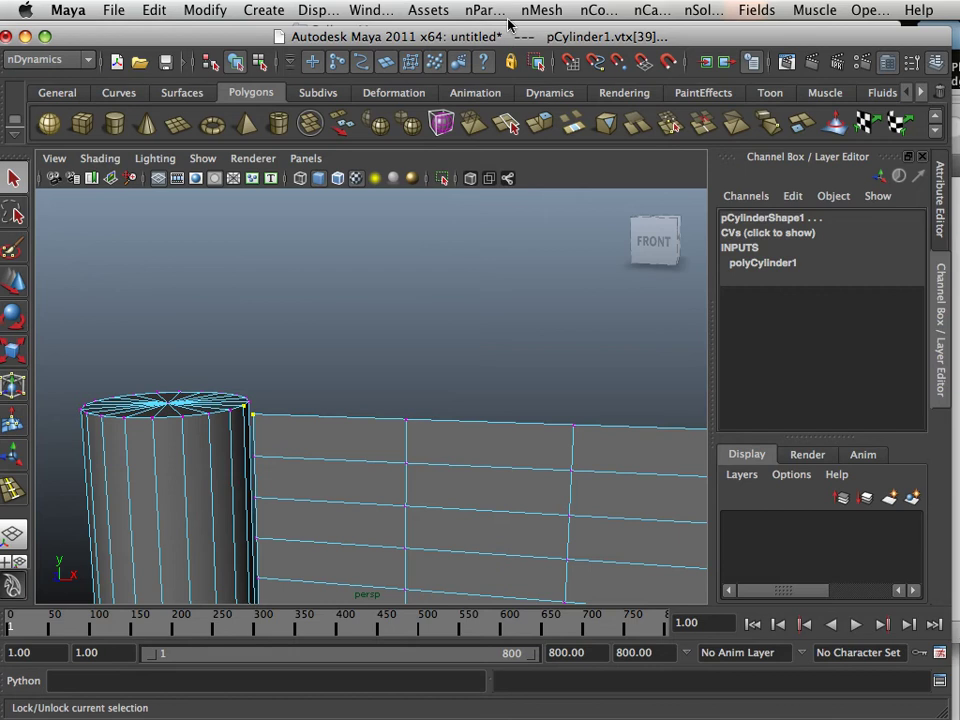
left_click(540, 10)
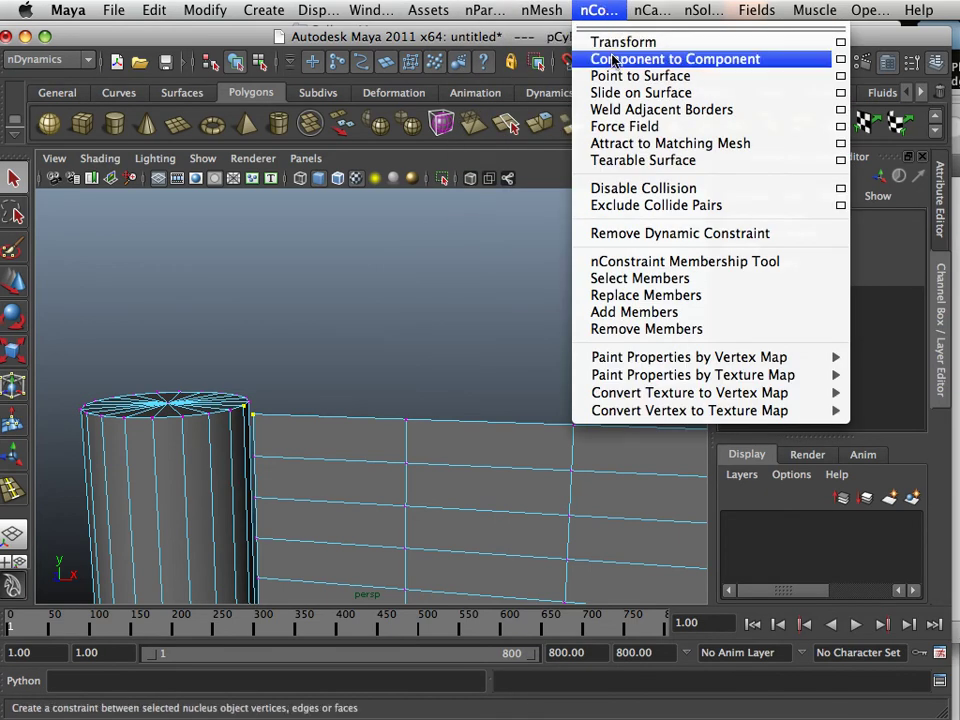
left_click(614, 59)
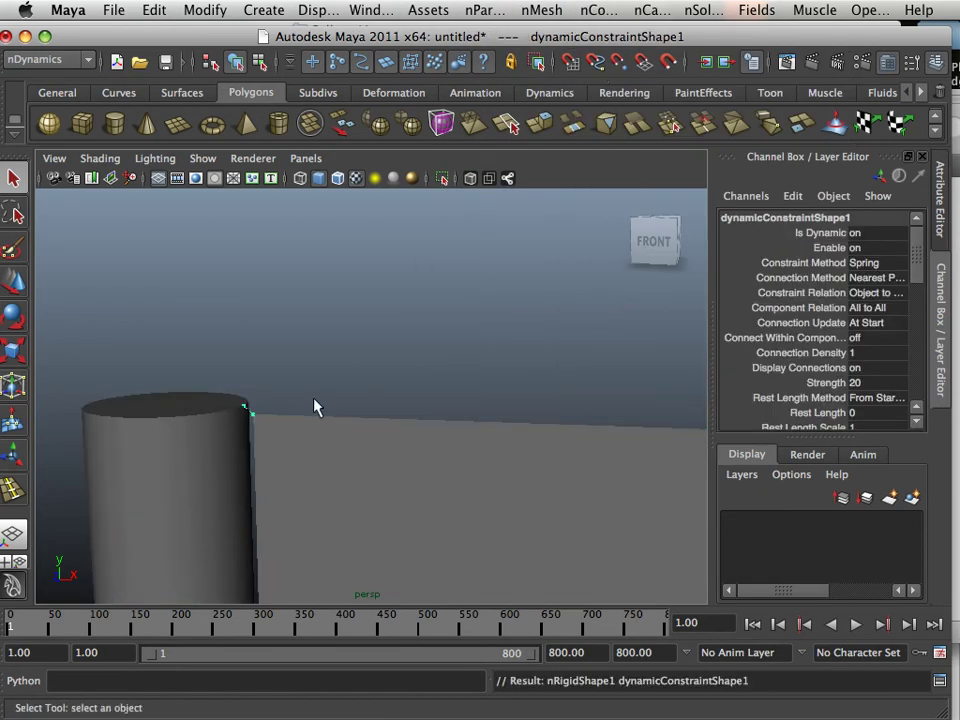
Step: Insert an edge loop around the pole cylinder level with the flag's lower pole-side corner
middle_click_drag(302, 422, 300, 208, "alt")
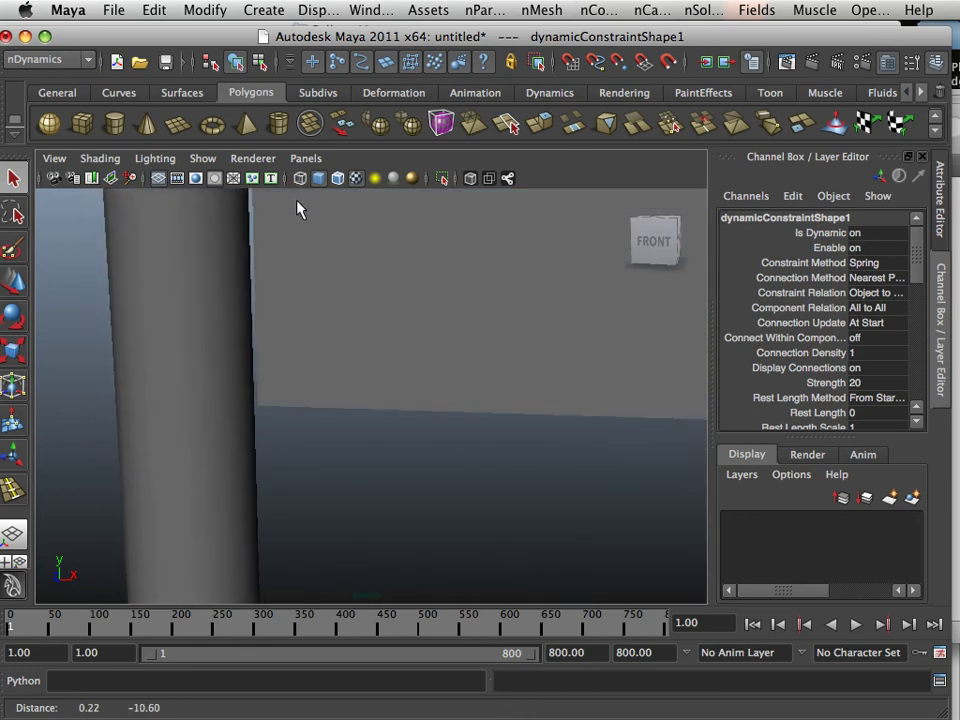
left_click(235, 396)
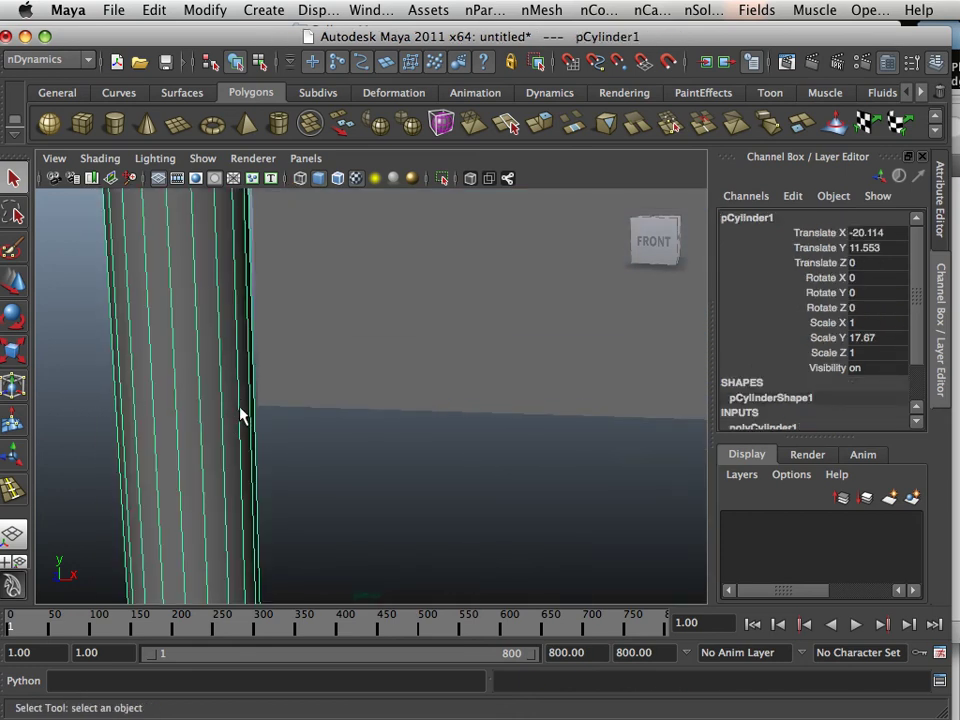
left_click(84, 62)
left_click(80, 90)
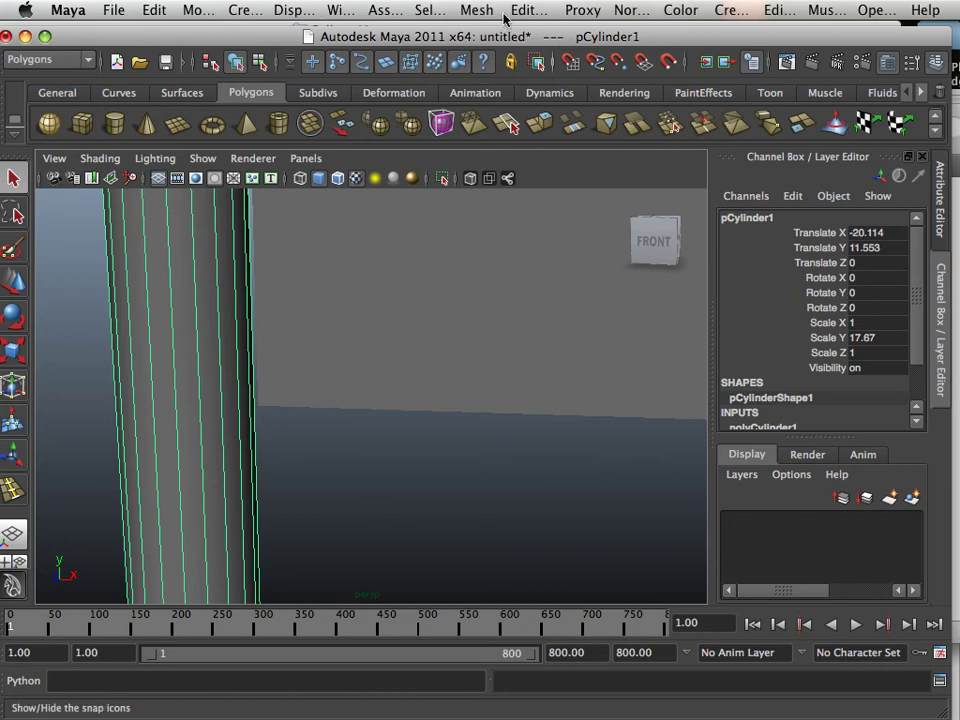
left_click(526, 12)
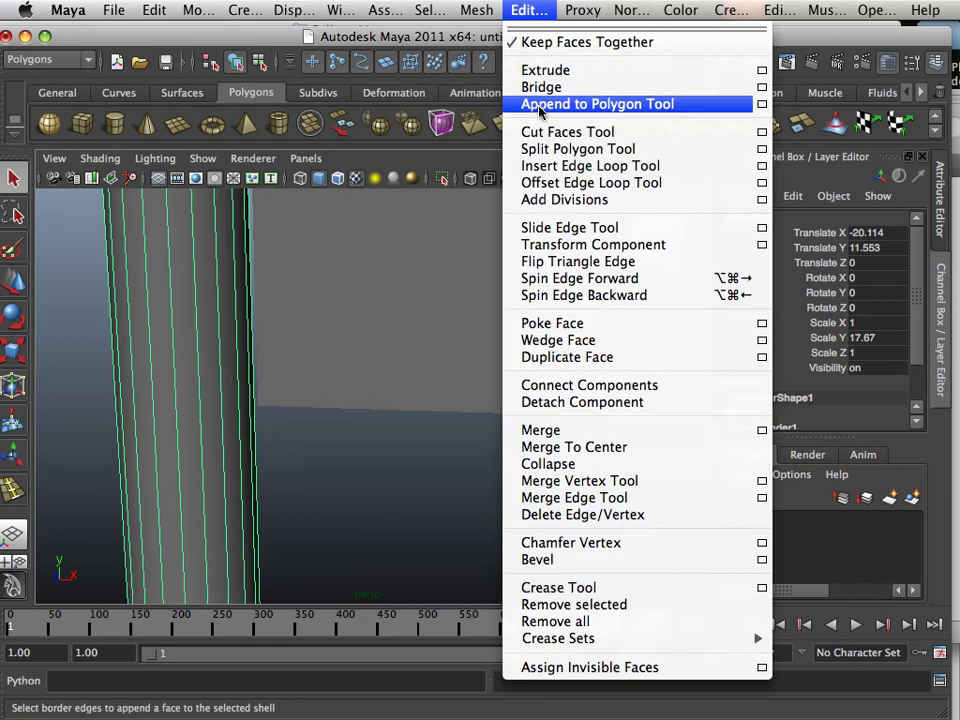
left_click(560, 166)
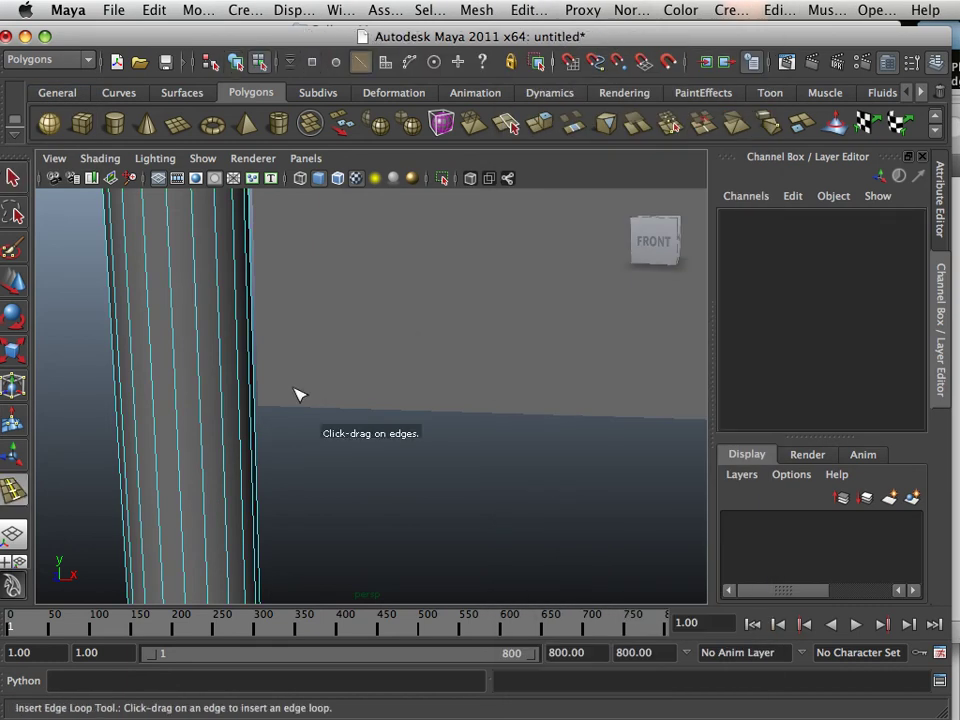
left_click_drag(246, 412, 246, 406)
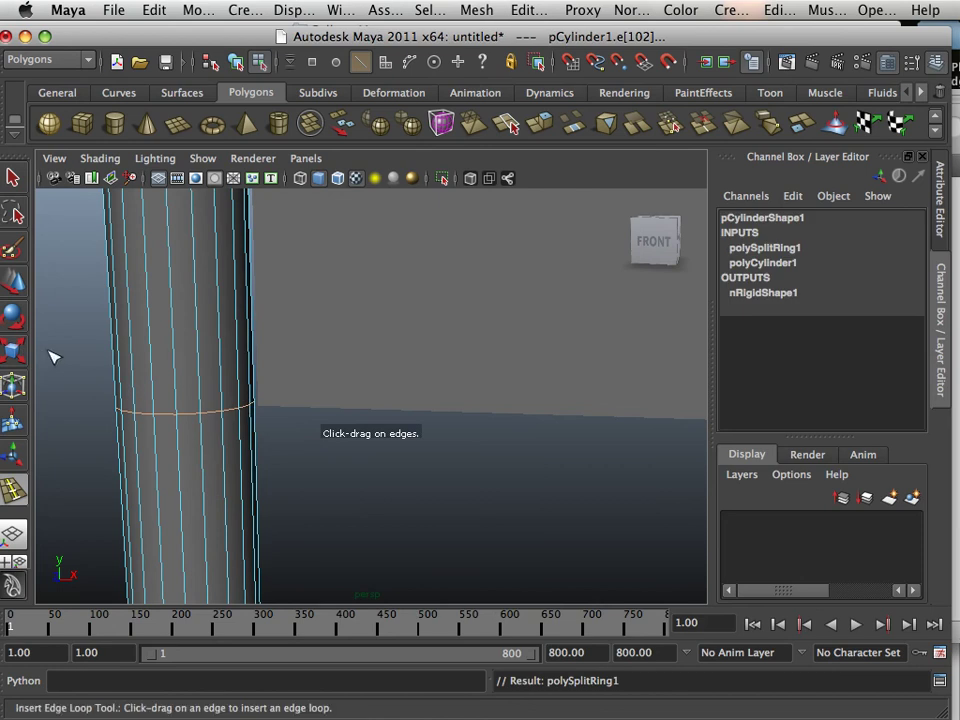
key("w")
Step: Attach the flag's lower pole-side corner vertex to the adjacent vertex on the pole's inserted edge loop with a Component to Component constraint
right_click_drag(329, 346, 316, 372)
left_click(264, 408)
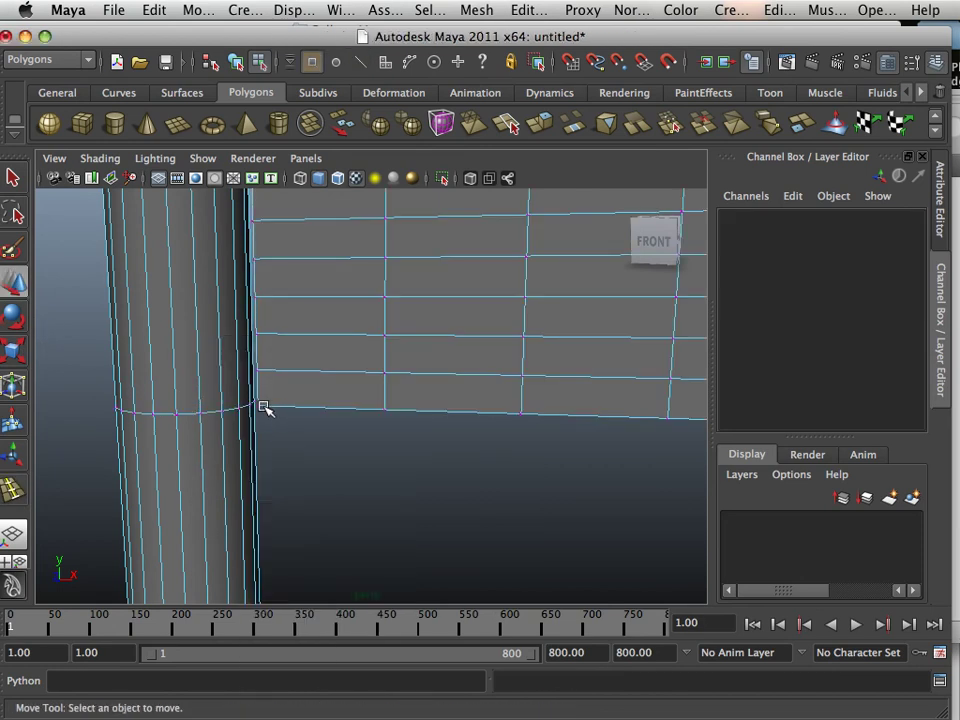
left_click(258, 406)
left_click(13, 178)
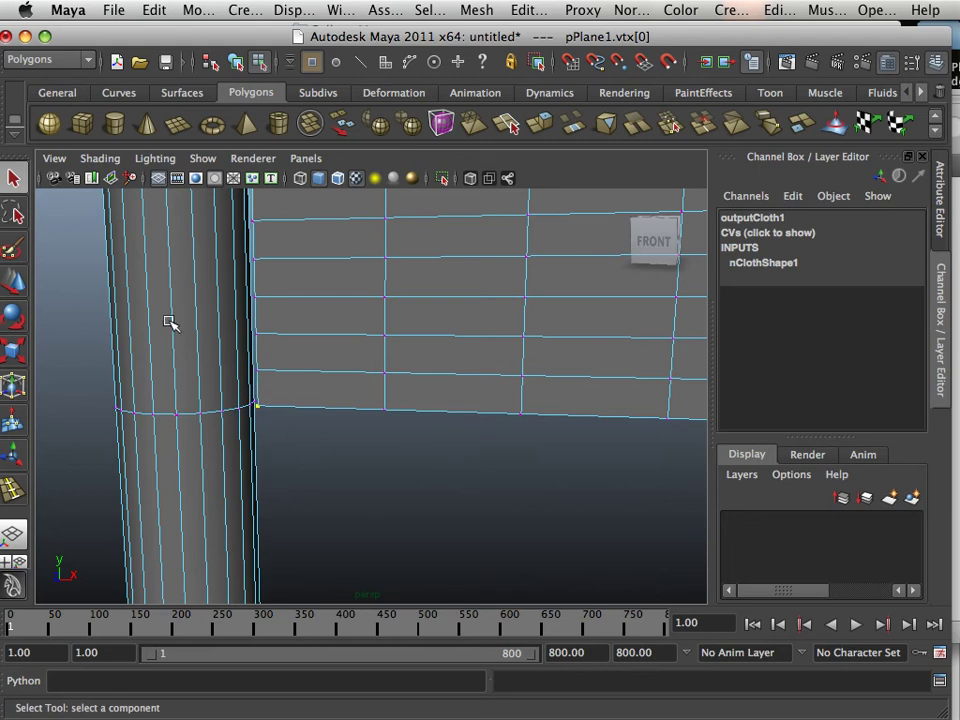
left_click(253, 404)
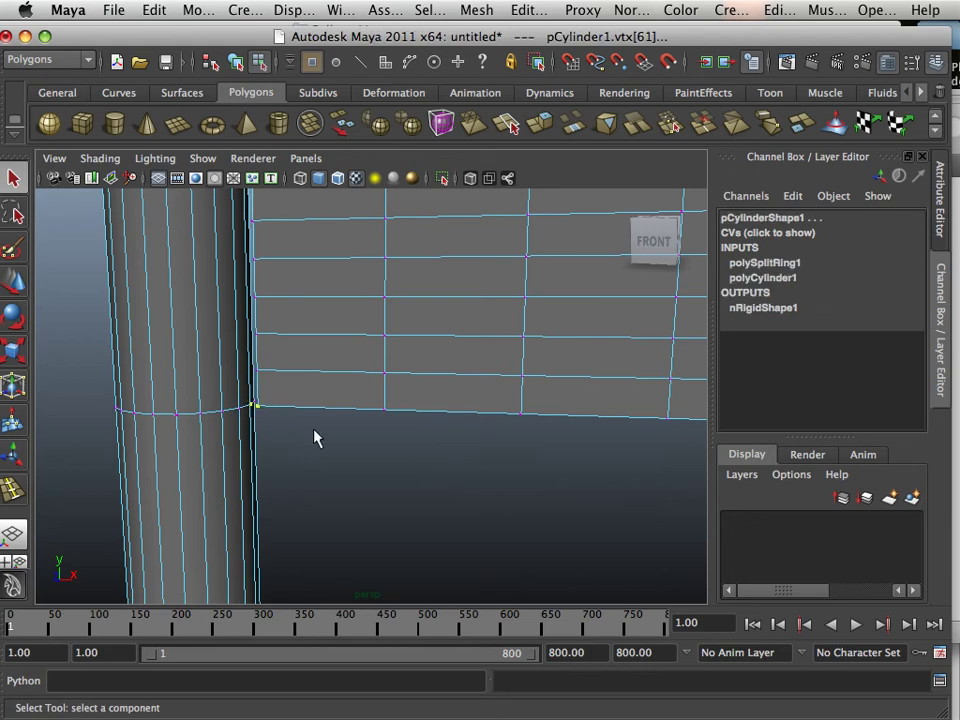
left_click(509, 178)
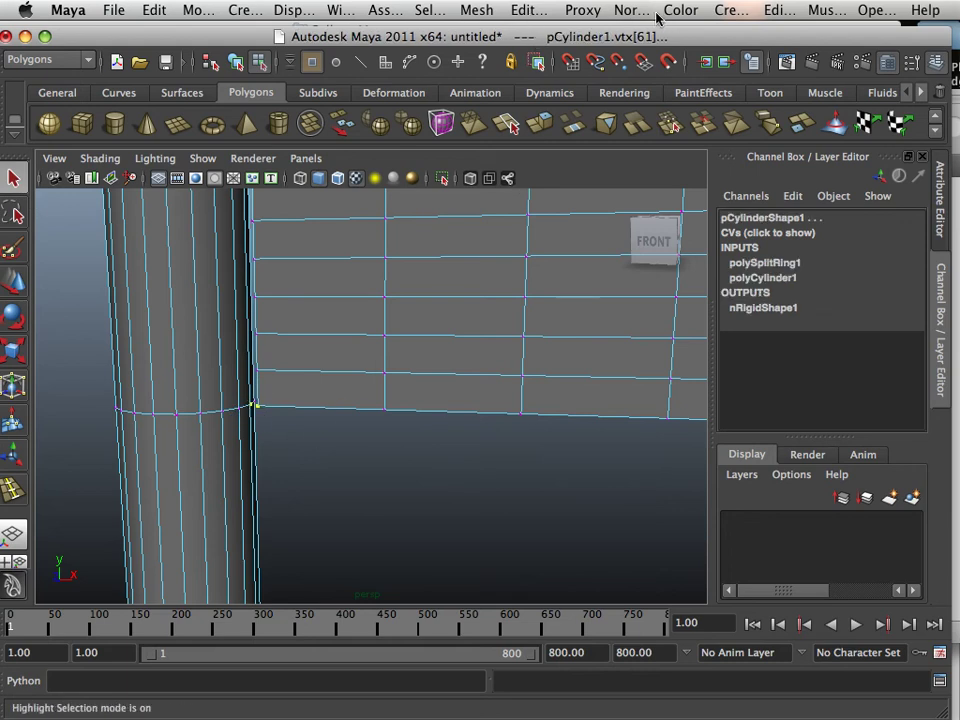
left_click(55, 58)
left_click(73, 149)
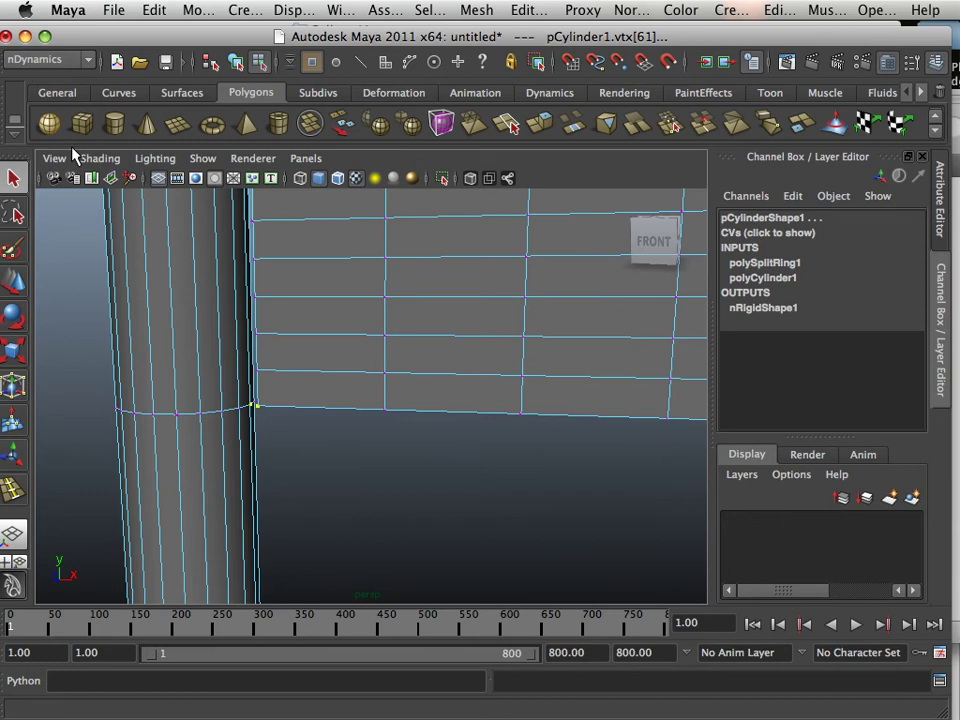
left_click(545, 11)
mouse_move(598, 11)
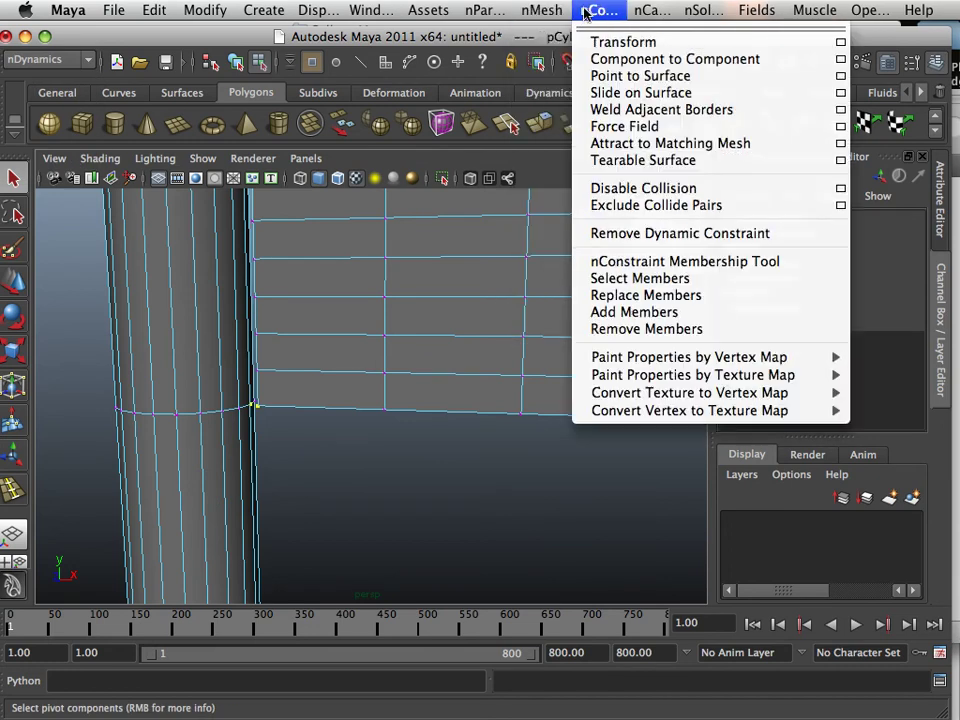
left_click(600, 59)
Step: Play the cloth simulation to watch the flag attached at both pole-side corners, stop it and return to frame 1
scroll(424, 259, "down", 5)
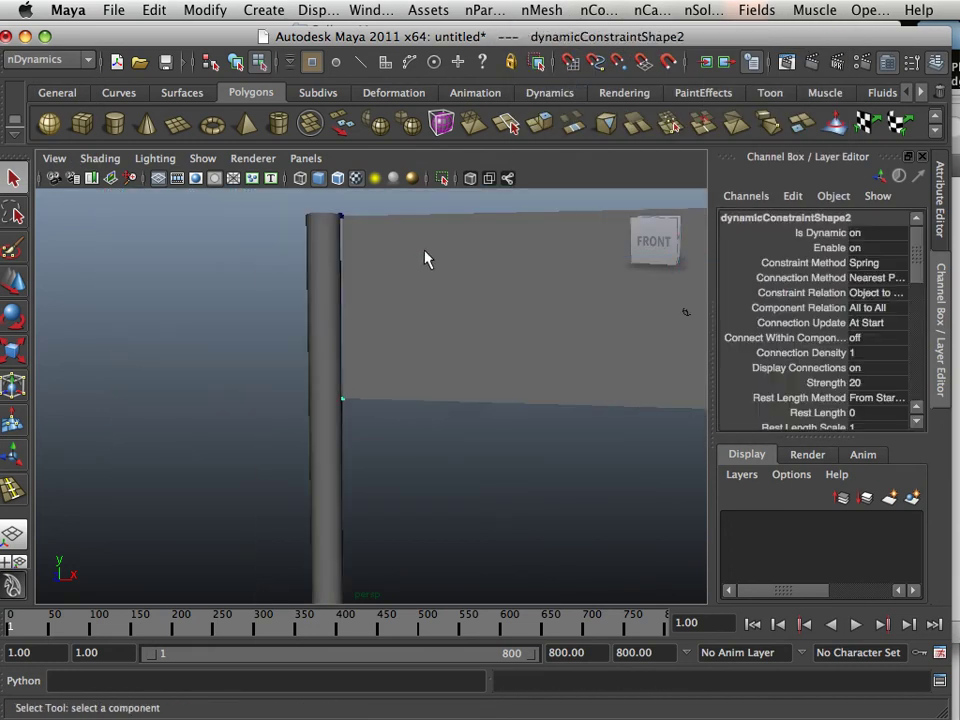
middle_click_drag(450, 289, 422, 311, "alt")
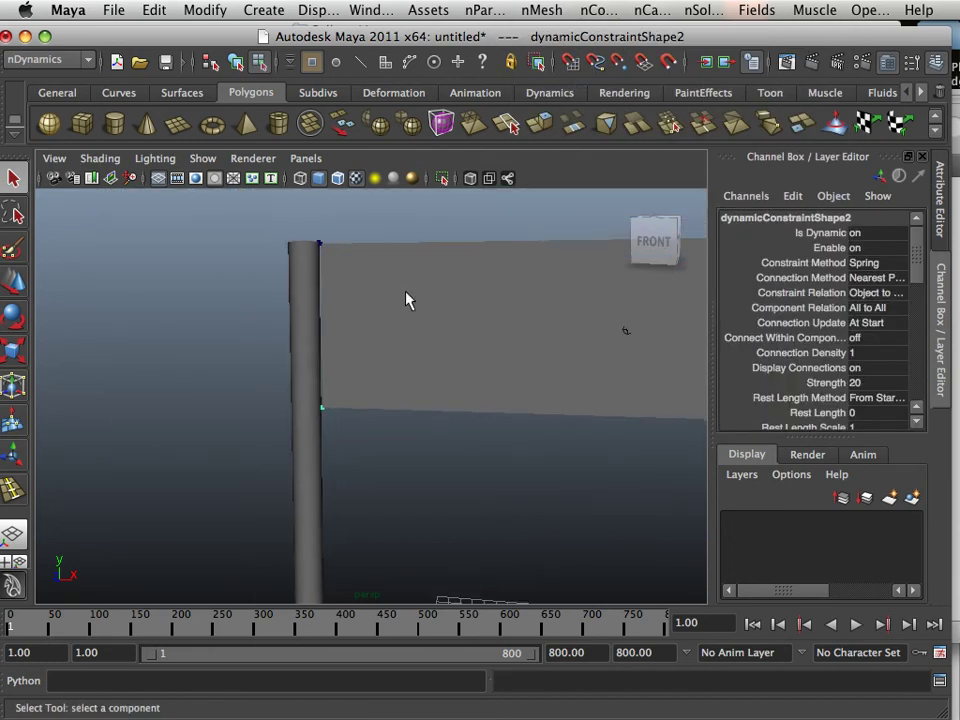
scroll(440, 295, "down", 3)
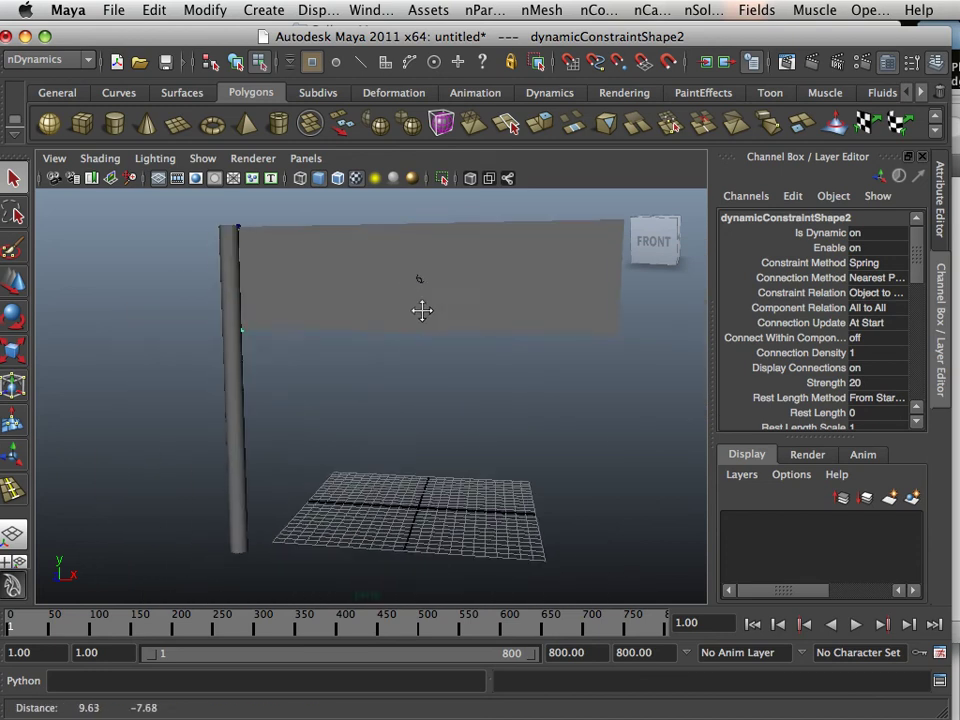
scroll(422, 311, "down", 1)
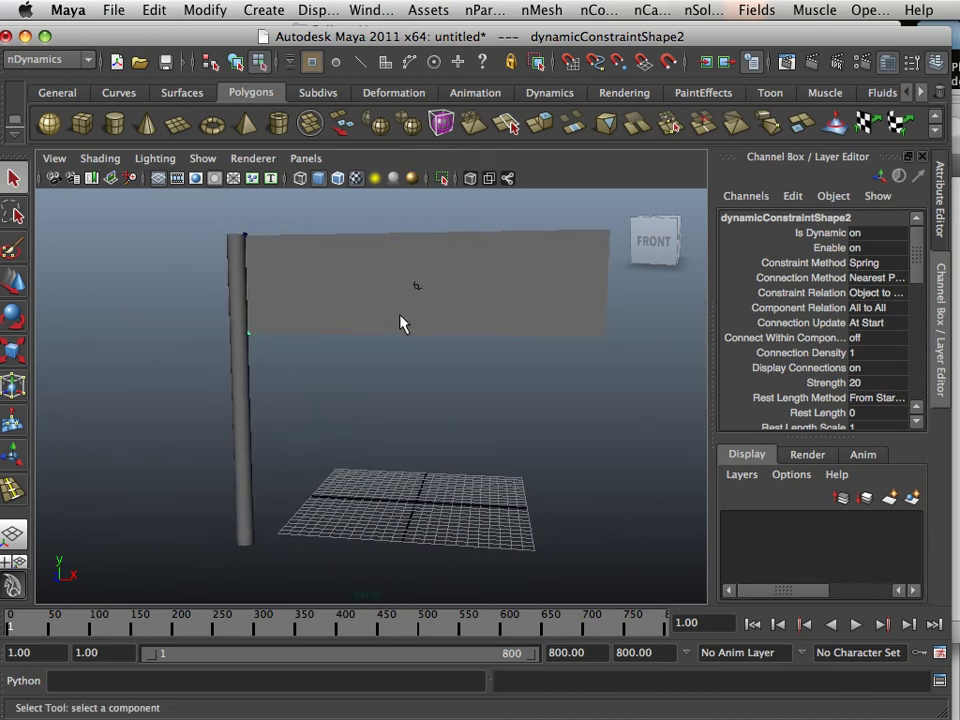
left_click(857, 625)
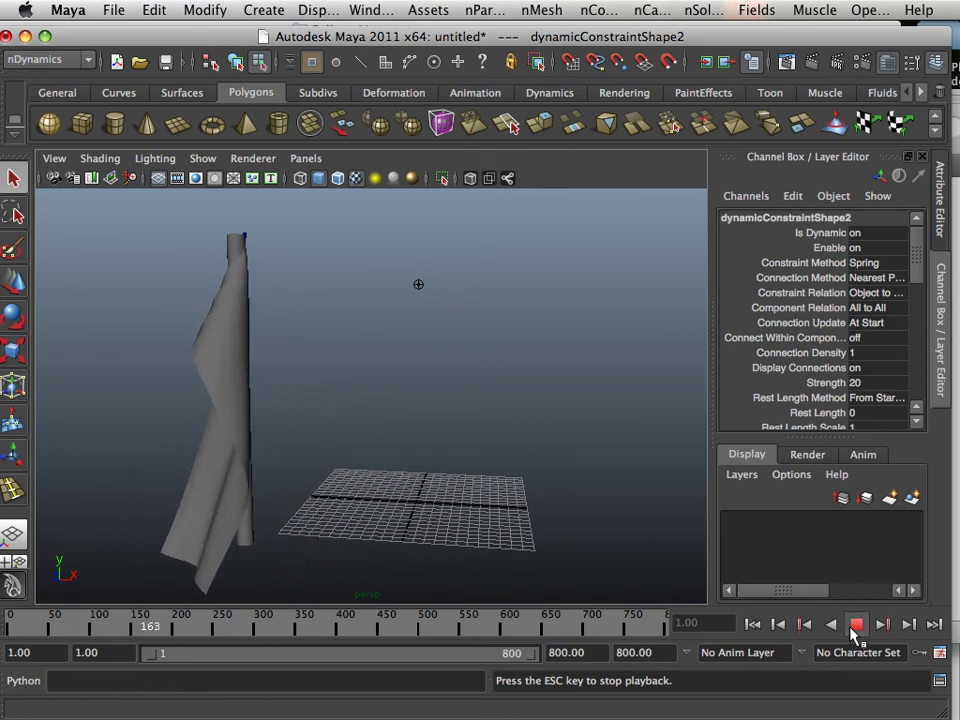
left_click(856, 625)
left_click(10, 624)
left_click(3, 622)
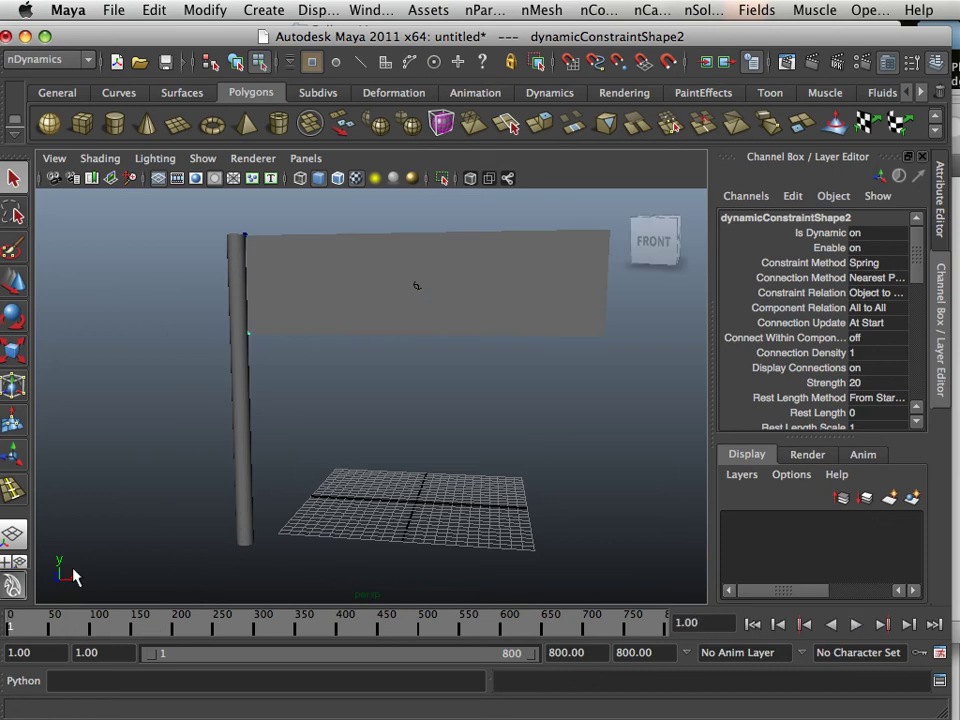
Step: Return the pole cylinder to object mode, select it and make it a passive collider
left_click(240, 455)
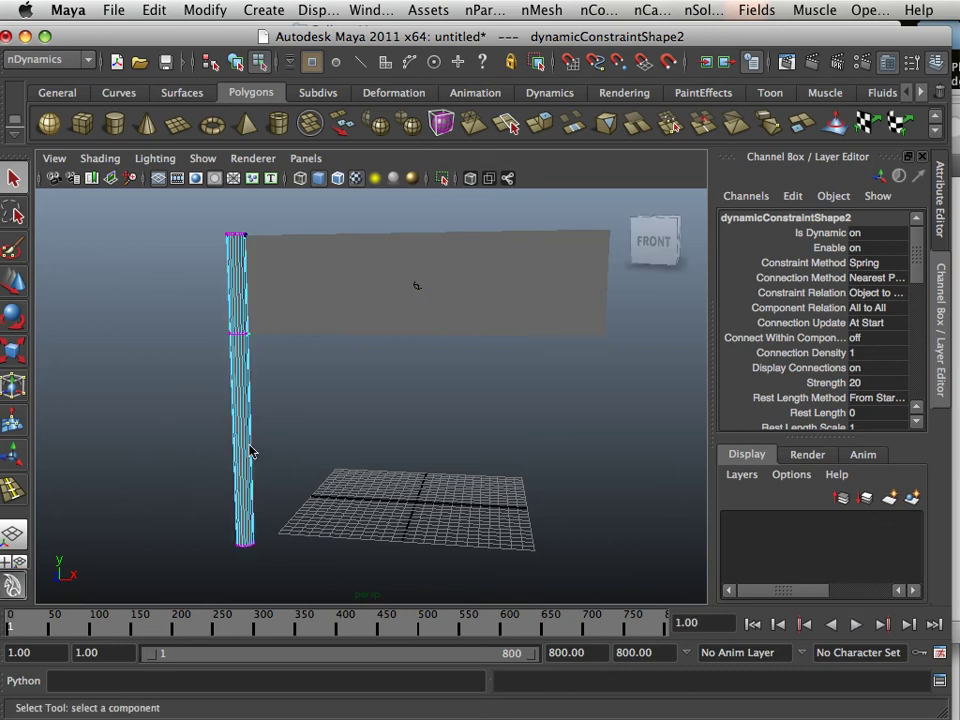
right_click_drag(251, 343, 313, 349)
left_click(241, 396)
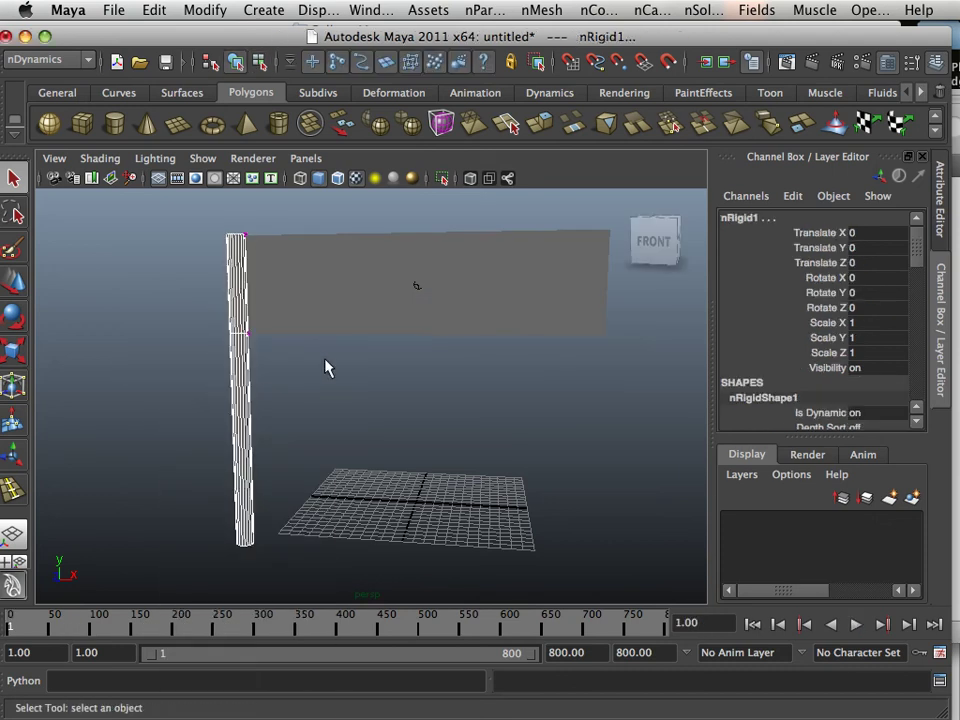
left_click(586, 12)
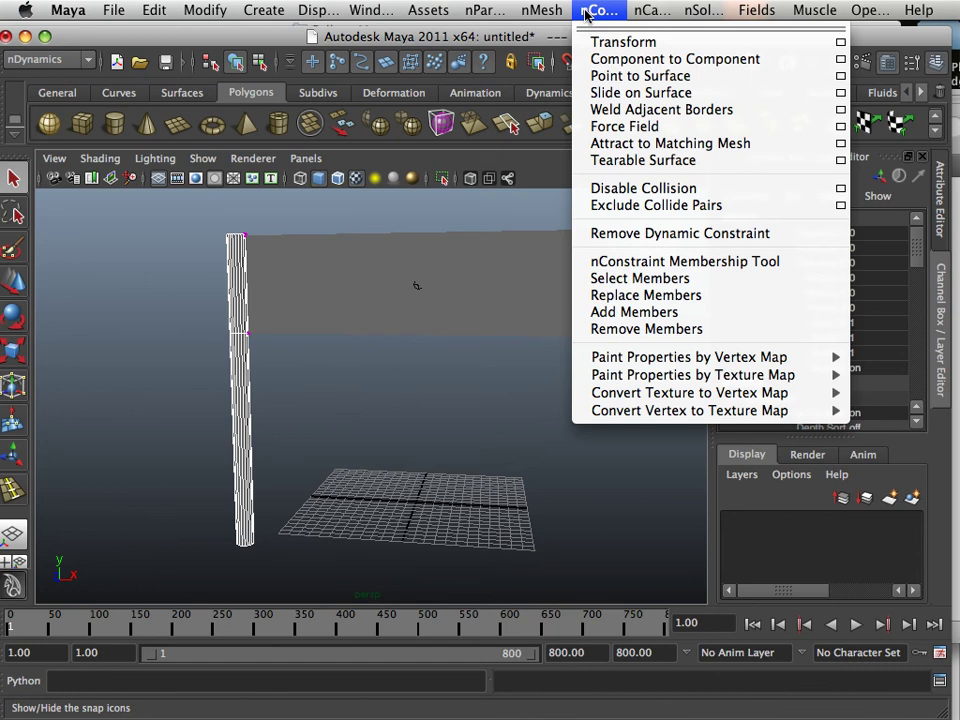
mouse_move(556, 12)
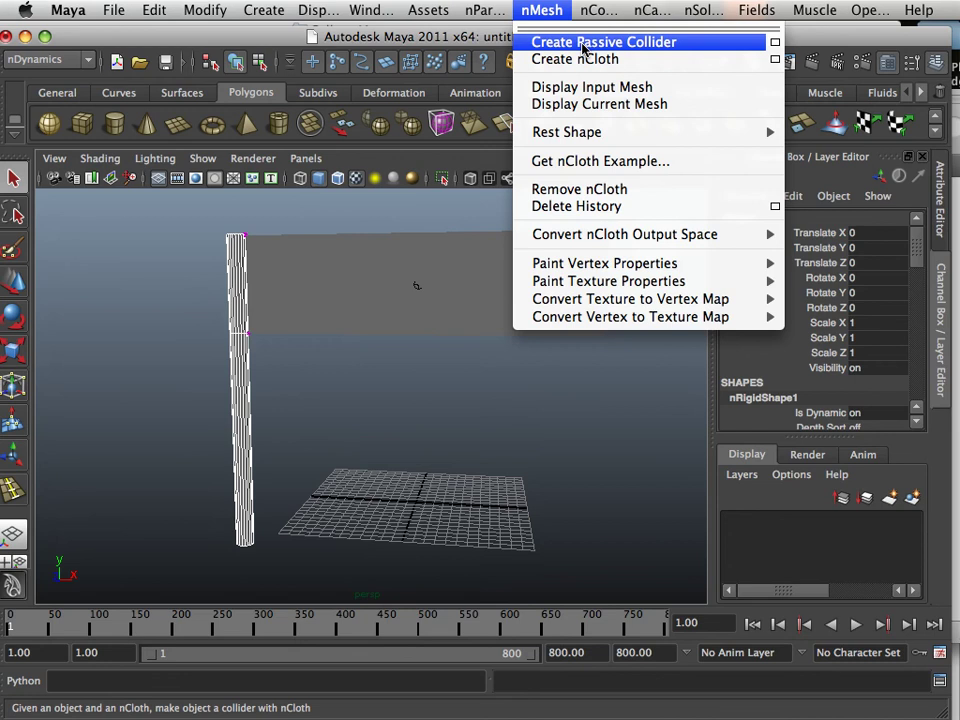
left_click(583, 43)
Step: Play the simulation and examine from several angles how the flag collides with the pole, stop it and return to frame 1
left_click(856, 626)
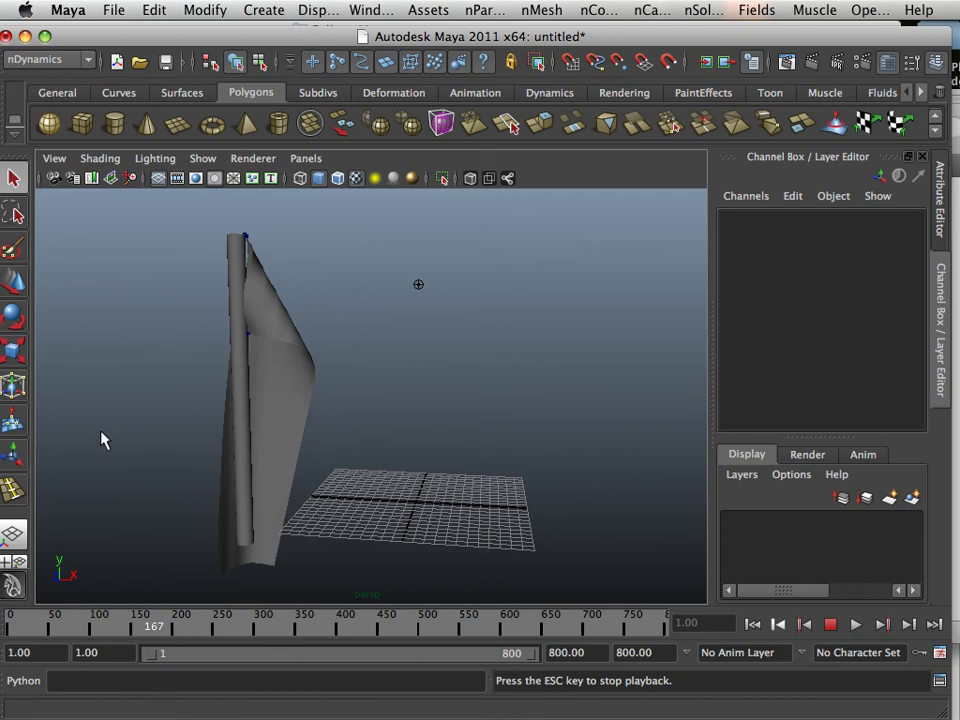
right_click_drag(120, 441, 219, 461, "alt")
left_click_drag(219, 461, 279, 459, "alt")
middle_click_drag(279, 459, 228, 500, "alt")
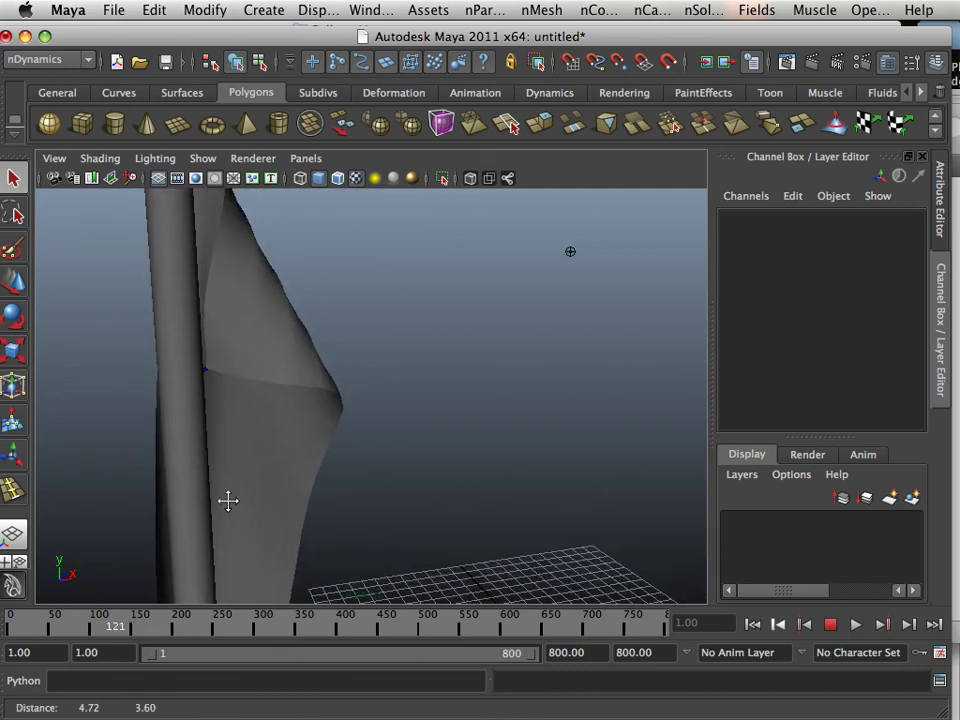
left_click_drag(228, 500, 329, 498, "alt")
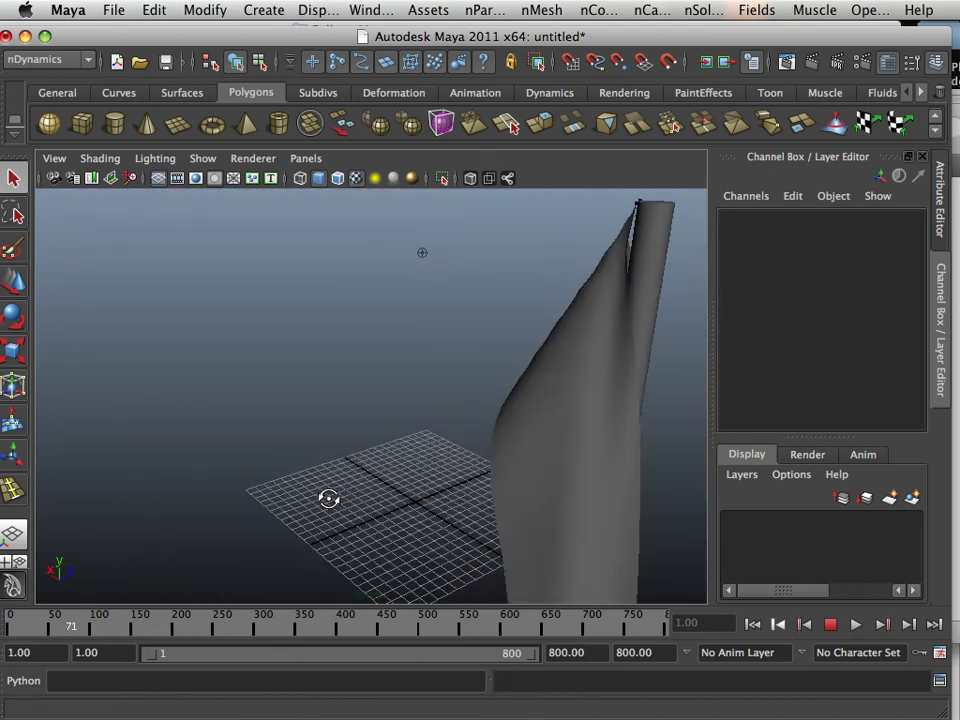
middle_click_drag(329, 498, 229, 493, "alt")
left_click_drag(229, 493, 201, 422, "alt")
right_click_drag(201, 422, 240, 439, "alt")
middle_click_drag(240, 439, 191, 393, "alt")
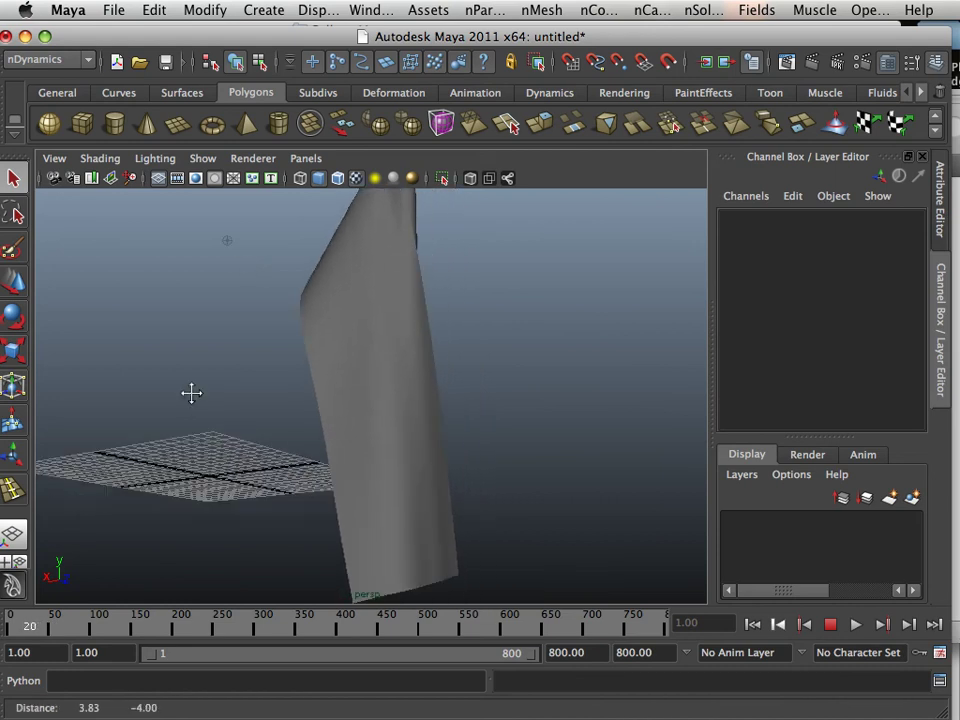
left_click_drag(191, 393, 493, 537, "alt")
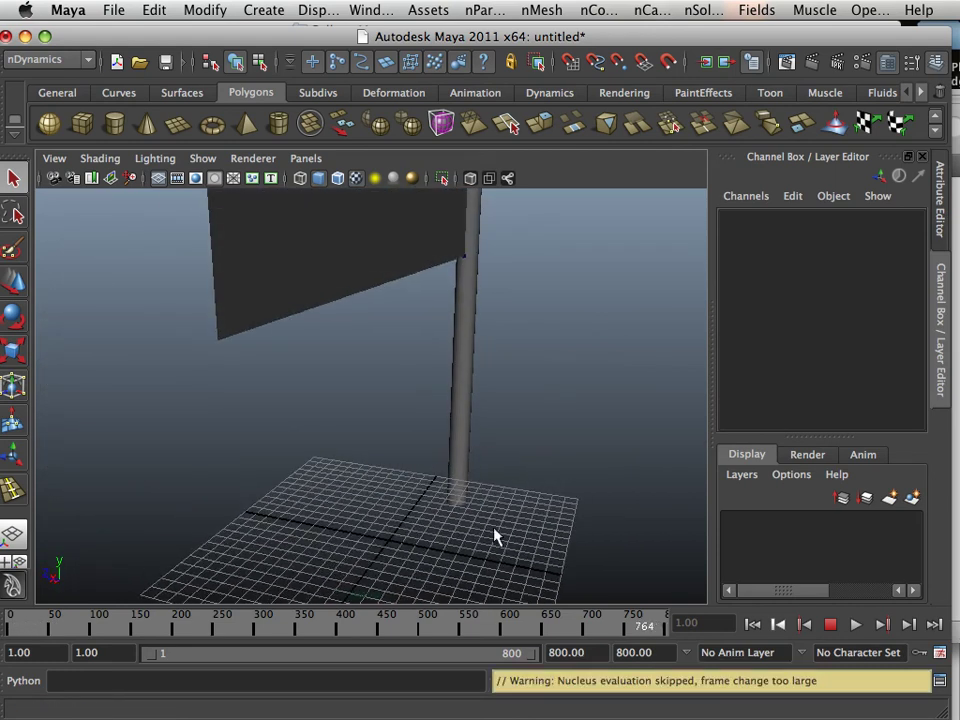
left_click(829, 632)
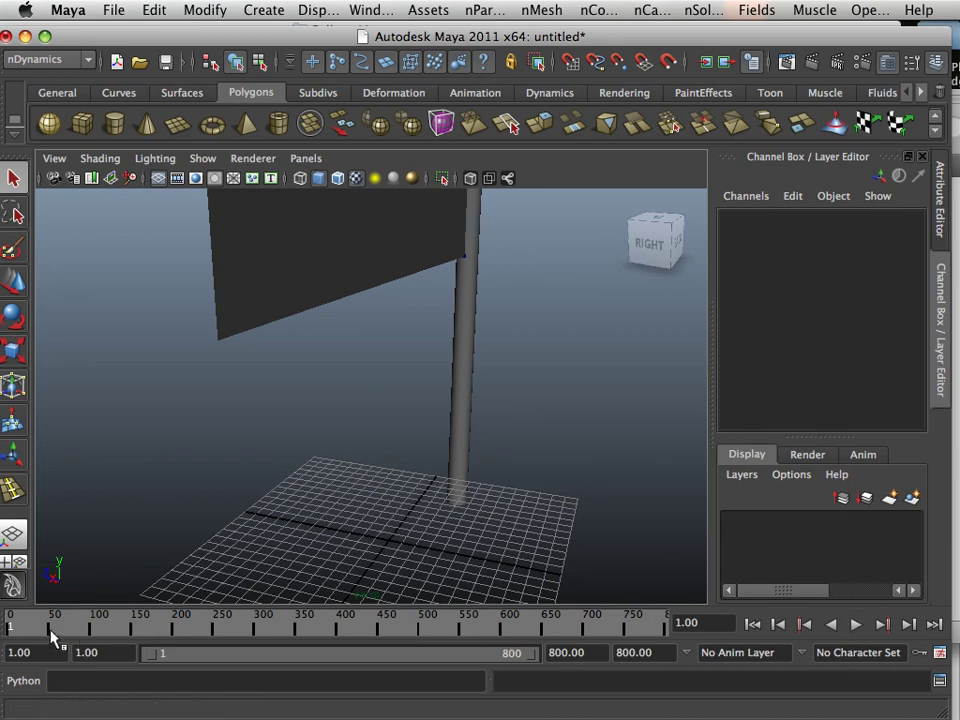
left_click_drag(55, 637, 133, 641)
key("alt+v")
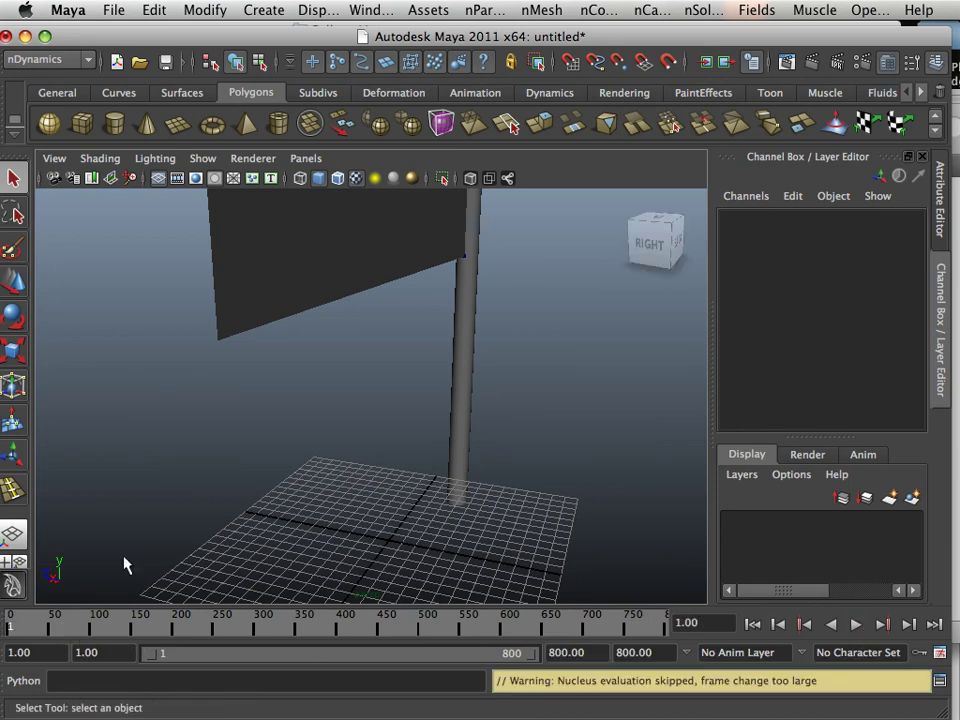
Step: Replay the cloth simulation with the whole flag in view up to about frame 24, stop it and rewind to frame 1
left_click_drag(125, 565, 352, 558, "alt")
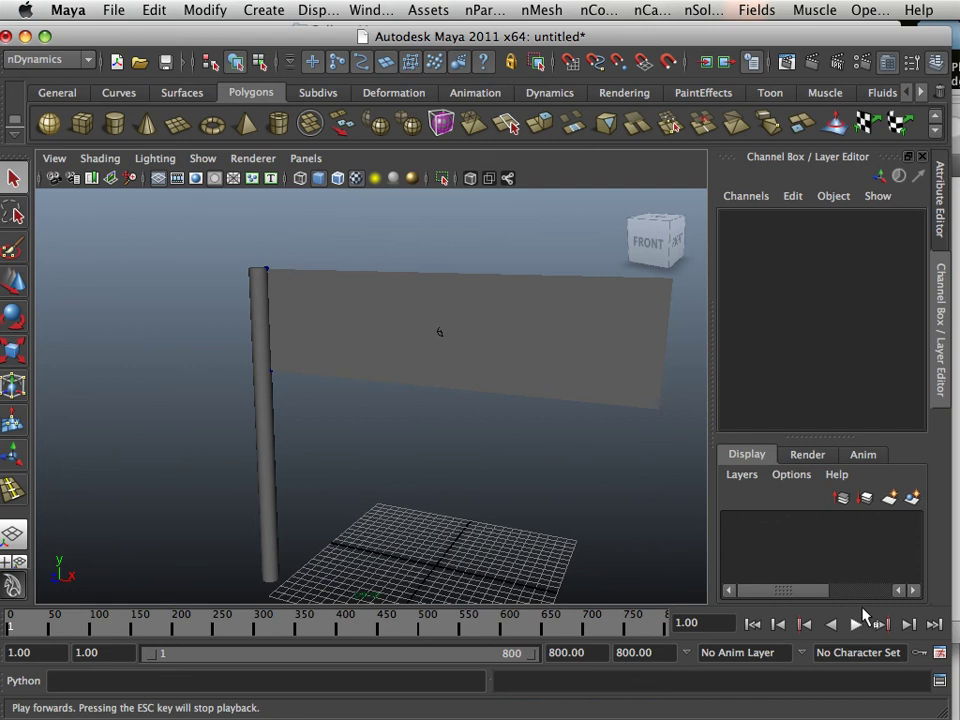
left_click(857, 624)
left_click(857, 624)
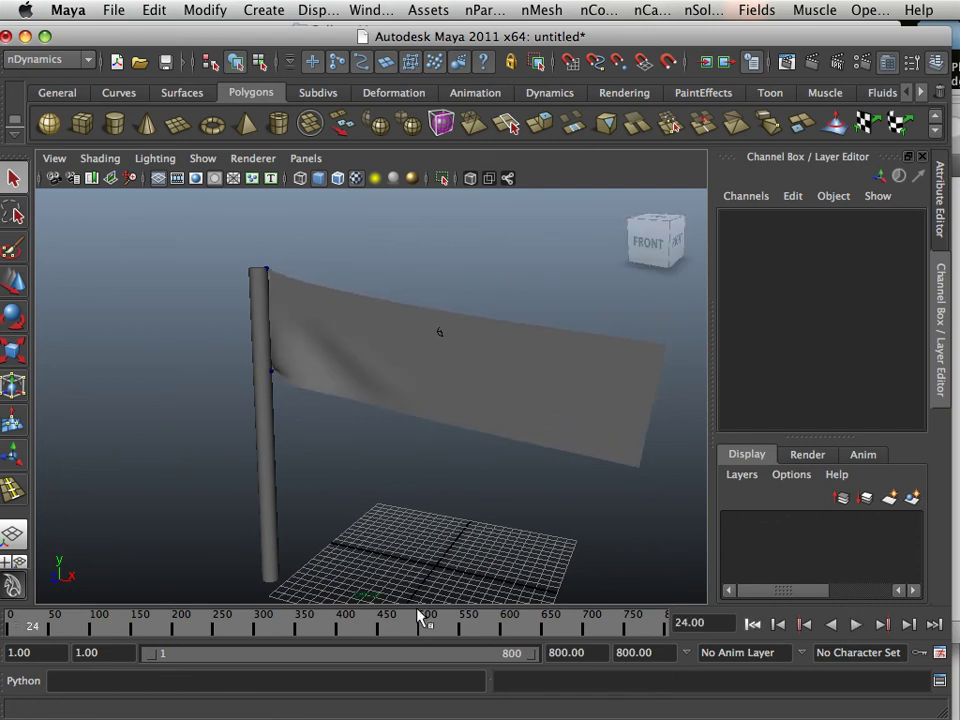
left_click_drag(172, 625, 5, 605)
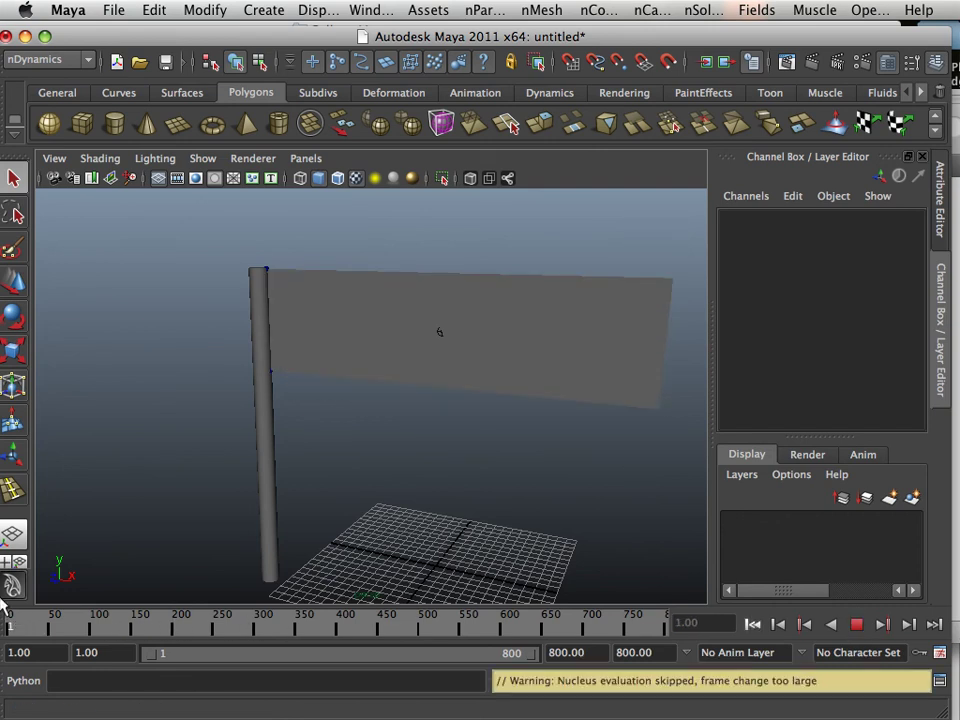
right_click_drag(193, 450, 339, 525, "alt")
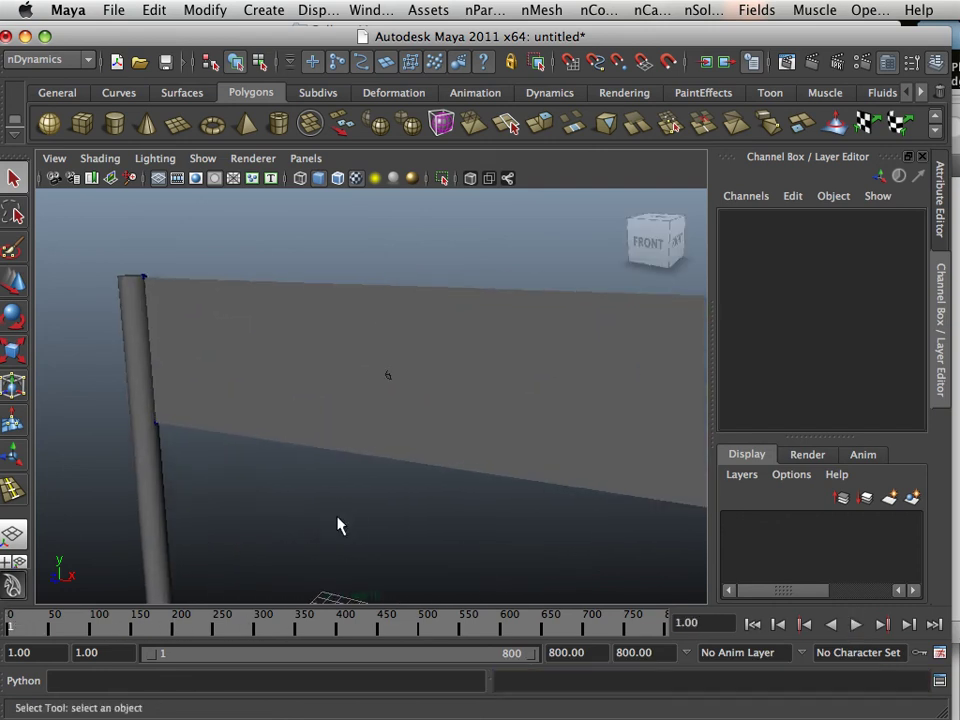
left_click_drag(339, 525, 377, 530, "alt")
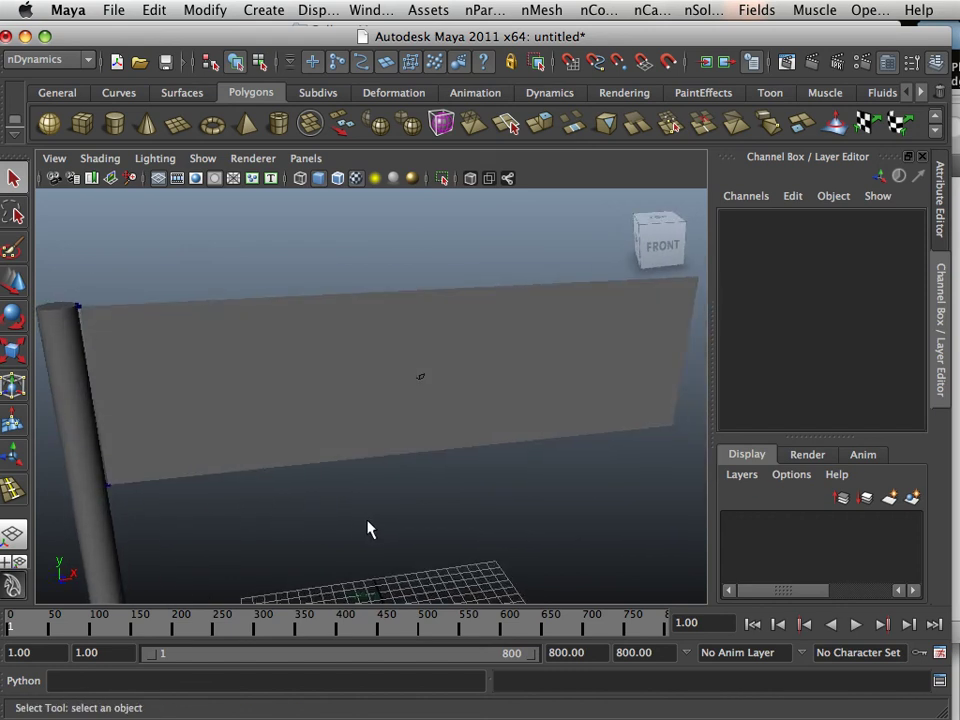
scroll(329, 519, "down", 2)
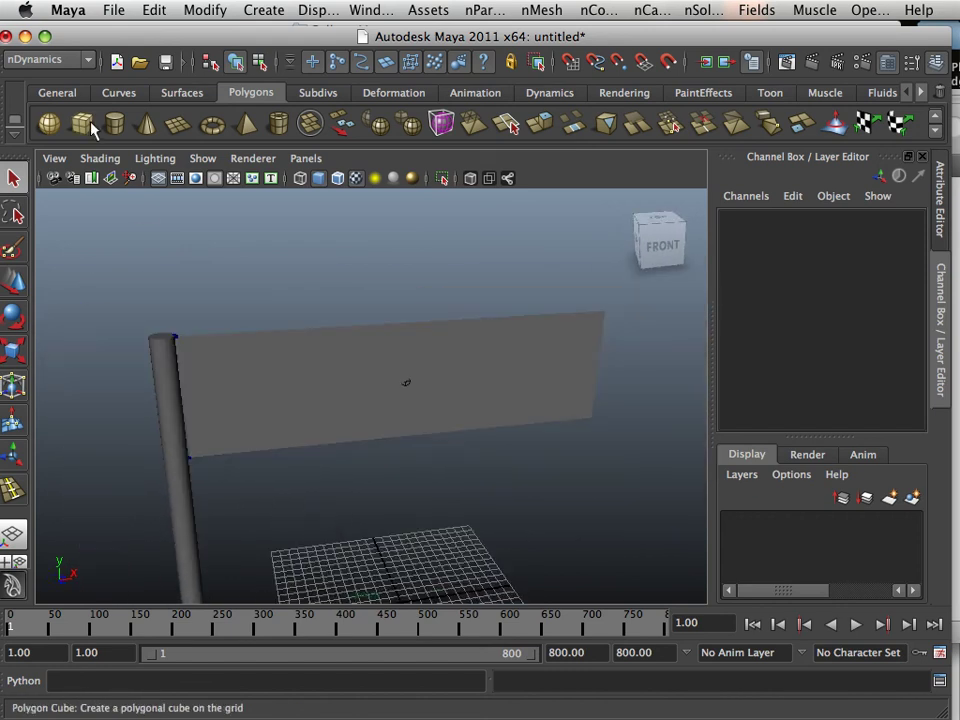
Step: Create a polygon cube, scale it uniformly to about 13.7 and raise it to about 10.9 in Y beneath the flag
left_click(316, 411)
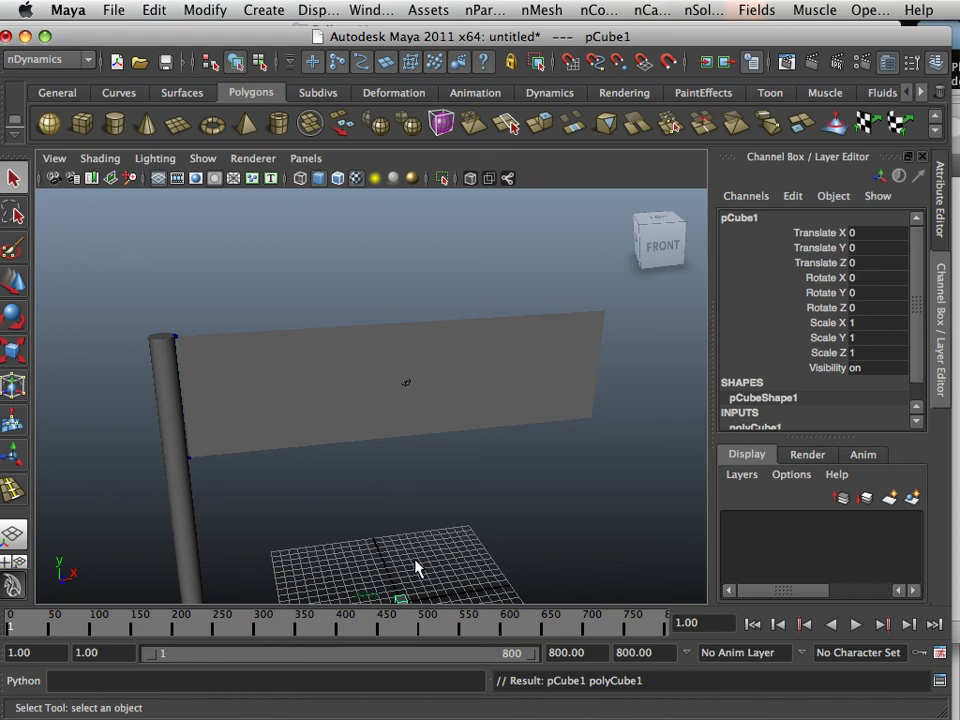
left_click(10, 352)
left_click_drag(403, 597, 507, 602)
left_click(10, 285)
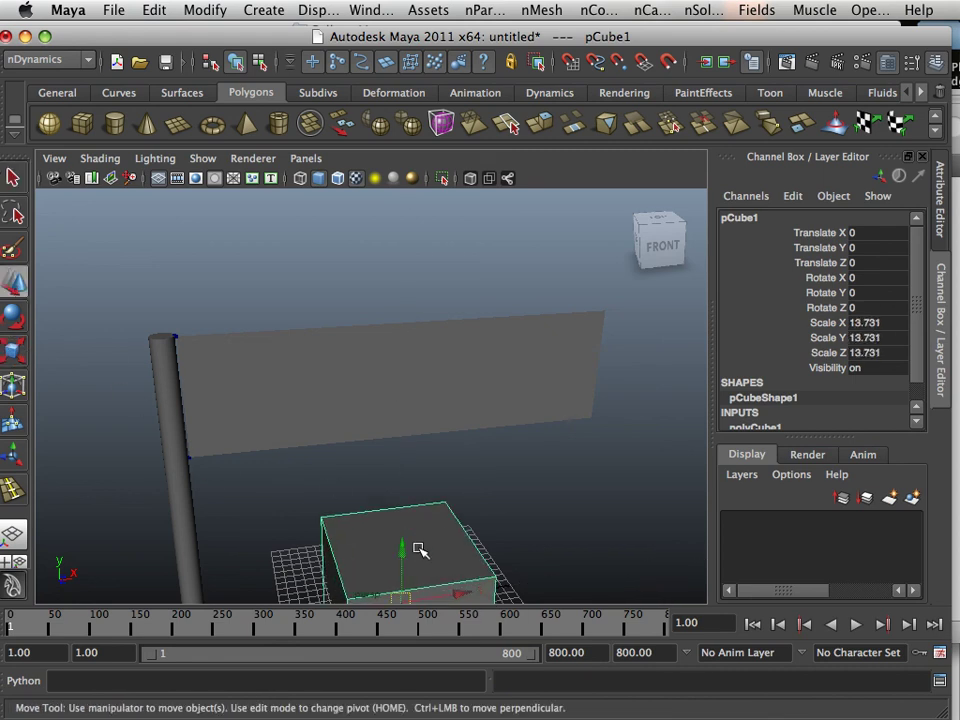
left_click_drag(403, 551, 384, 444)
left_click_drag(384, 444, 326, 454, "alt")
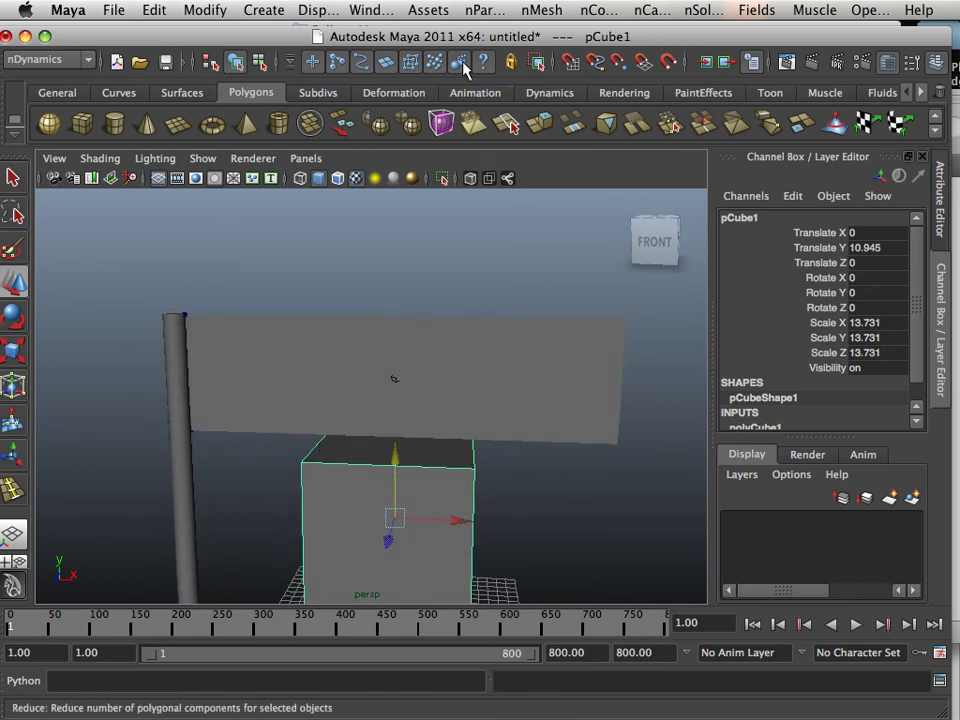
Step: Make the cube a passive collider, play the cloth simulation and stop it at about frame 63
left_click(541, 10)
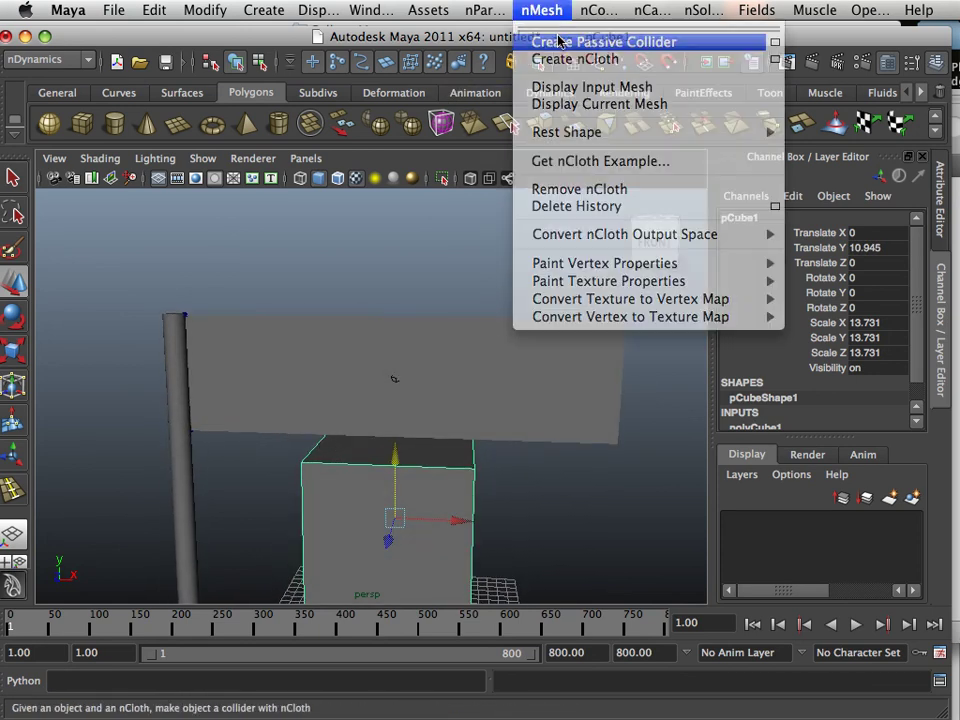
left_click(557, 41)
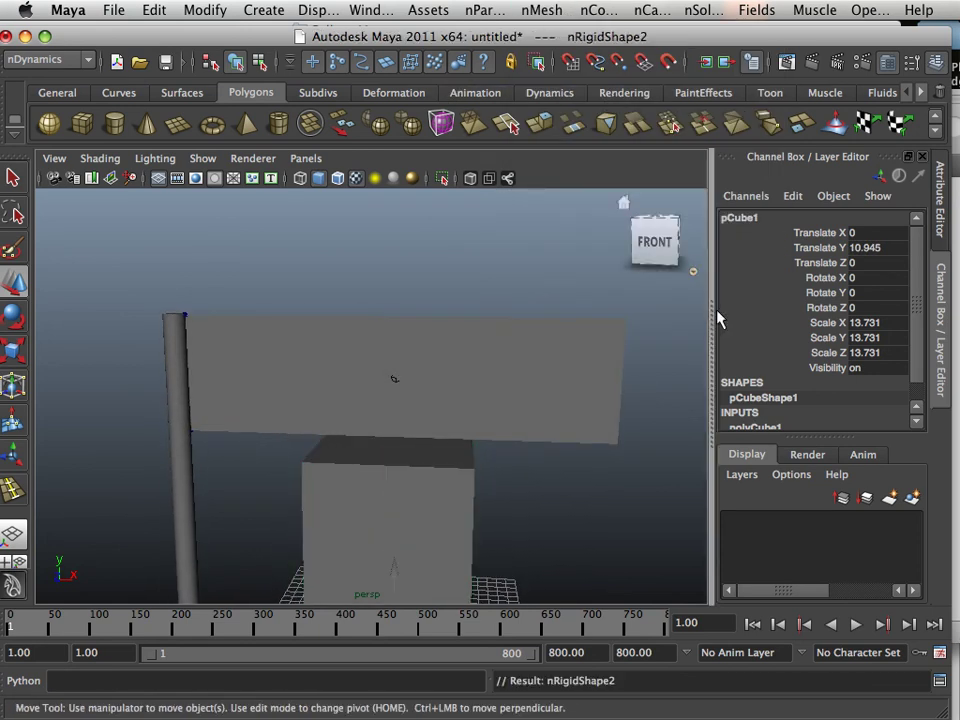
left_click(856, 624)
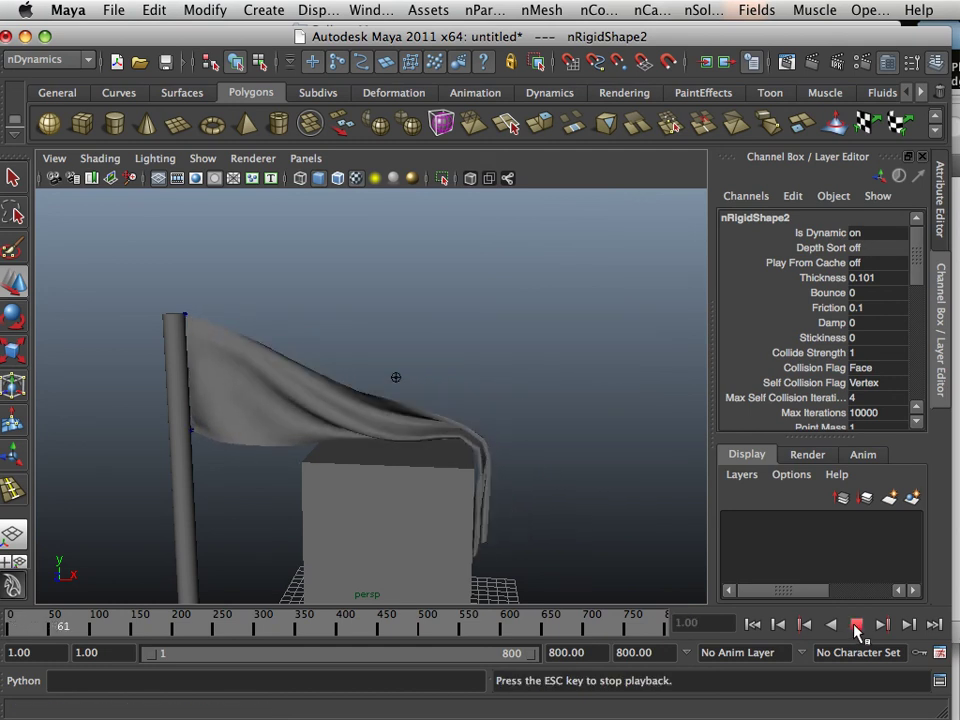
left_click(856, 626)
Step: Duplicate the draped flag mesh and move the copy to about -16.4 in Z, beside the original, comparing both from several angles
left_click_drag(519, 512, 482, 476, "alt")
left_click(463, 405)
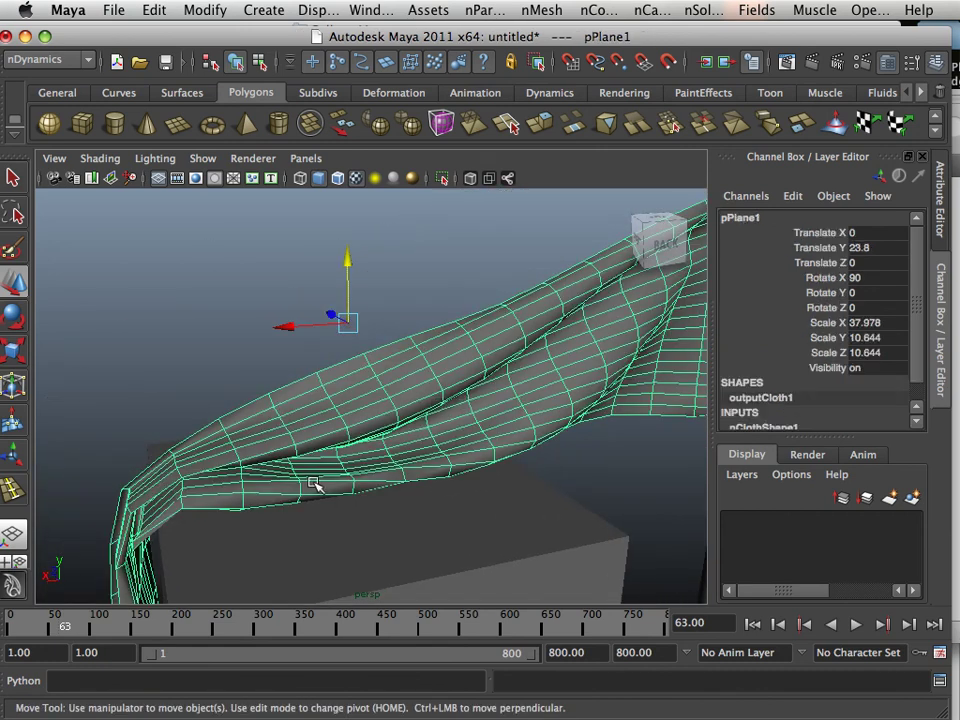
left_click_drag(315, 484, 358, 387, "alt")
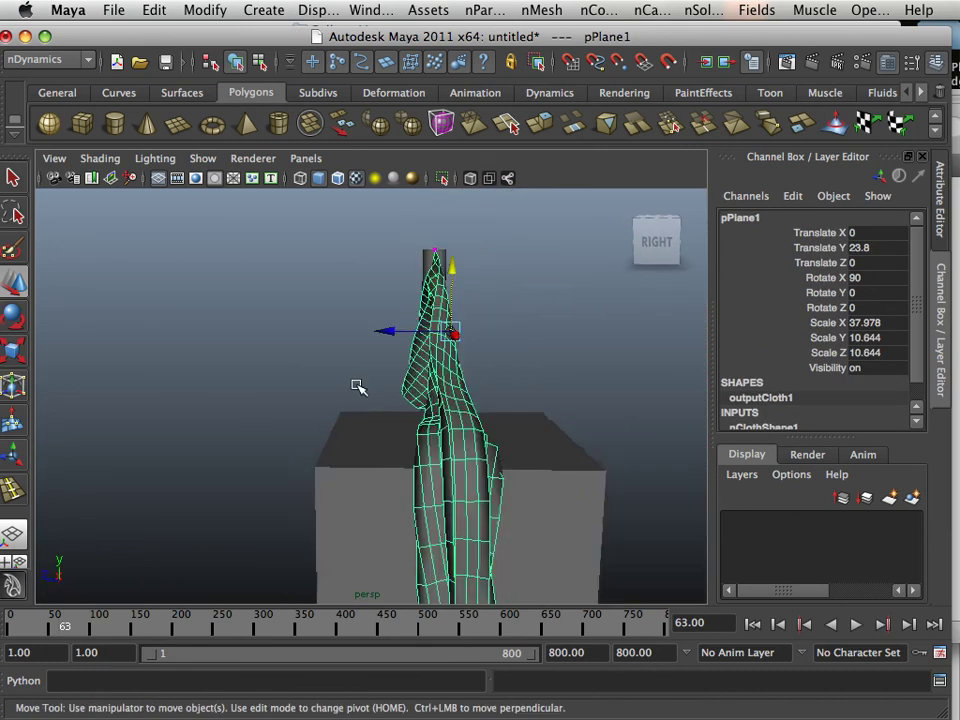
scroll(358, 387, "down", 2)
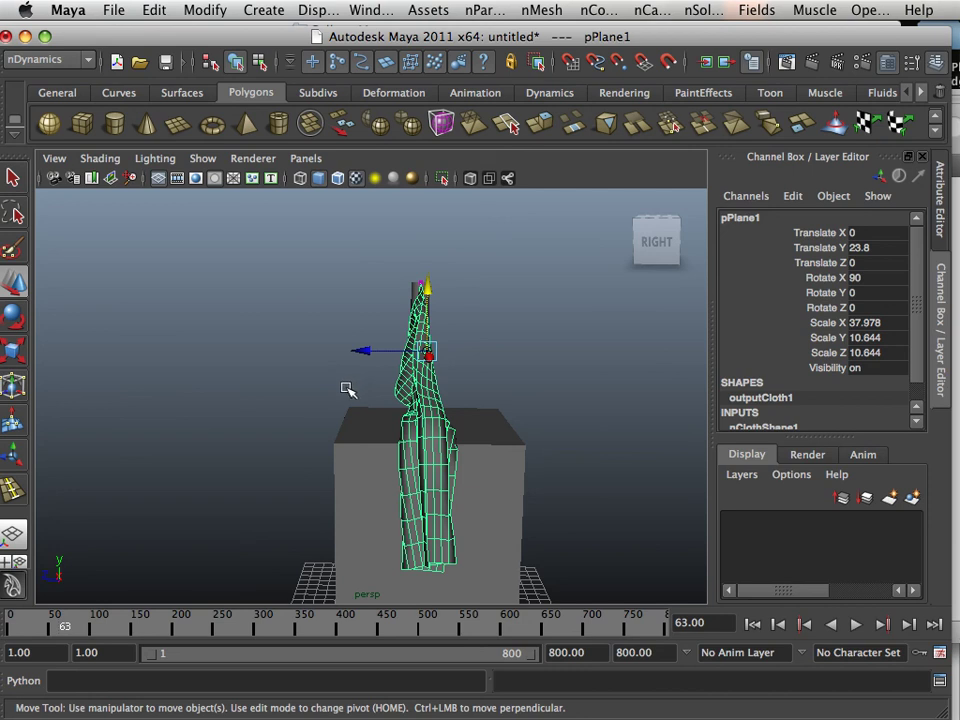
left_click_drag(364, 352, 583, 401)
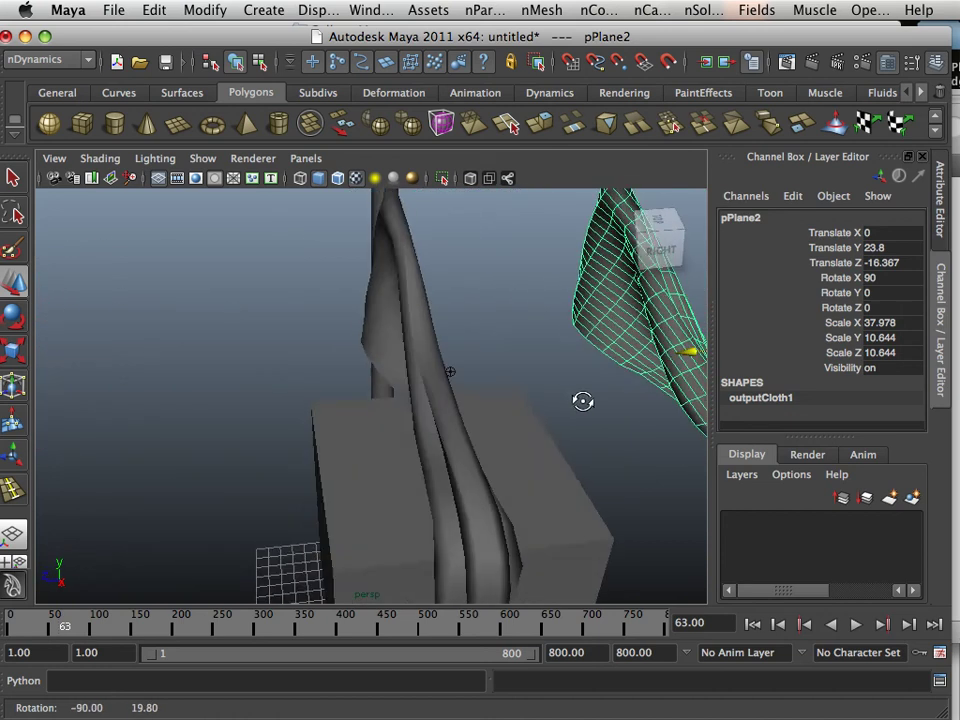
middle_click_drag(583, 401, 527, 443, "alt")
right_click_drag(527, 443, 474, 461, "alt")
left_click_drag(474, 461, 390, 432, "alt")
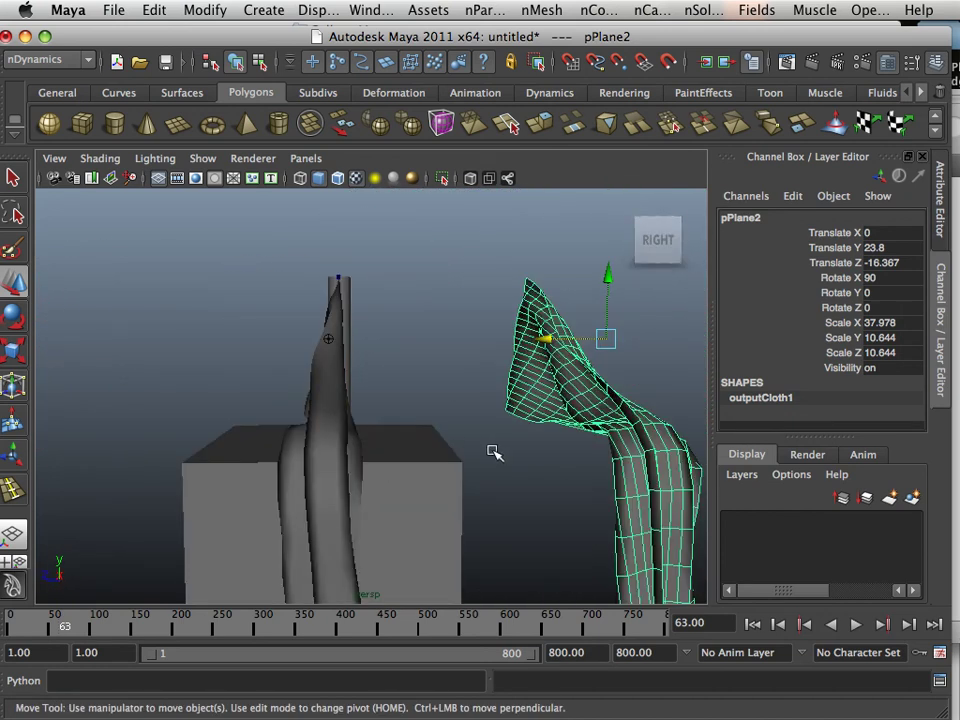
left_click_drag(488, 447, 530, 451, "alt")
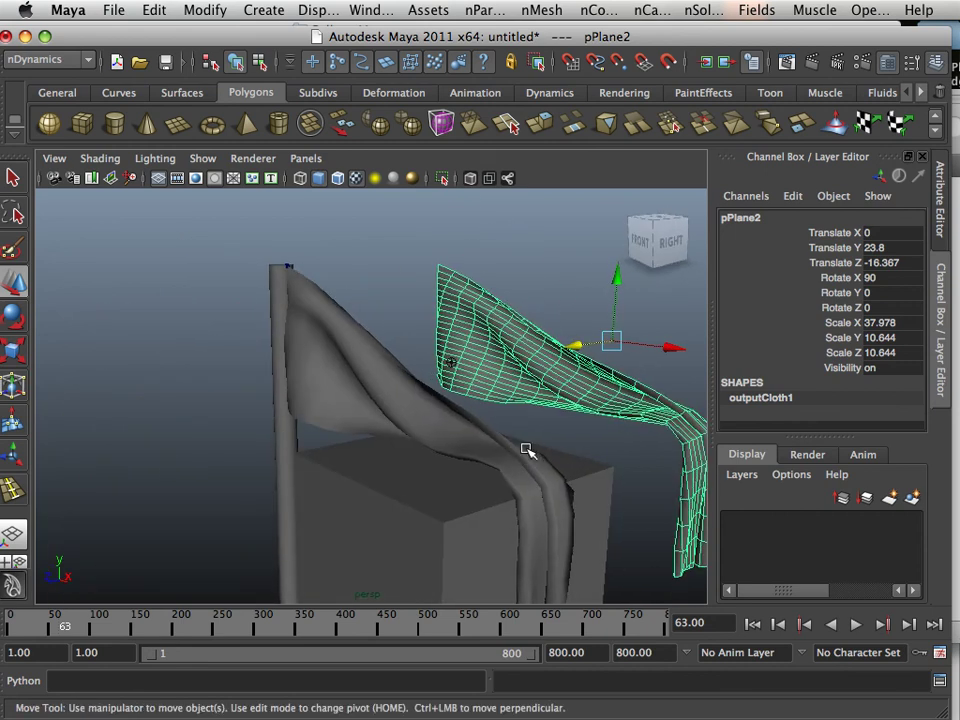